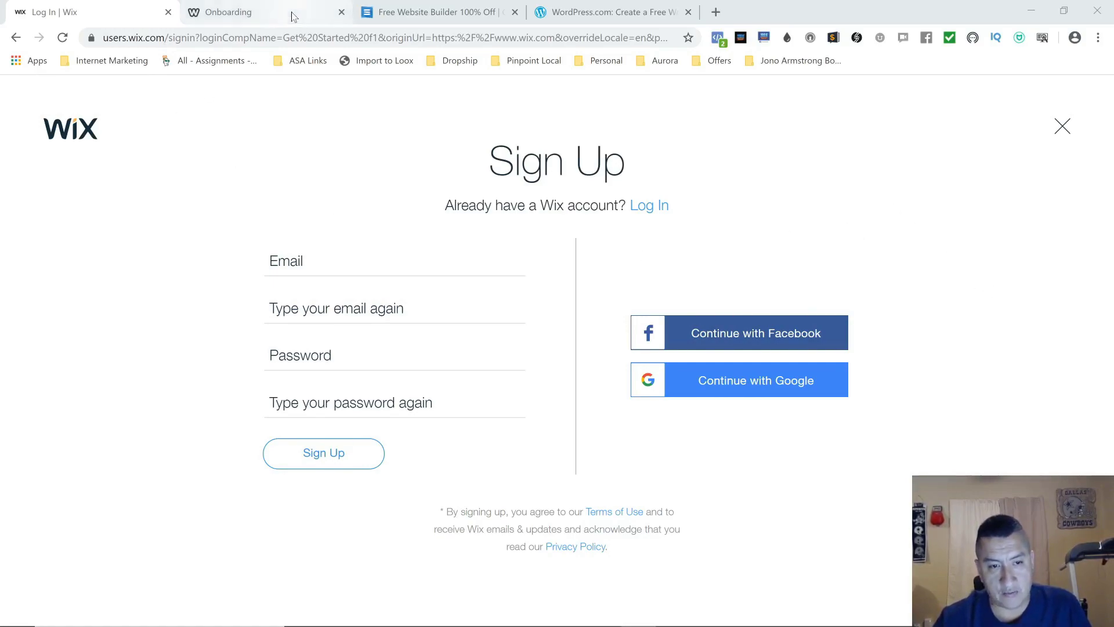
Switch browser tabs to view the SITE123 homepage for comparison
{"action": "left_click", "coordinate": [445, 13]}
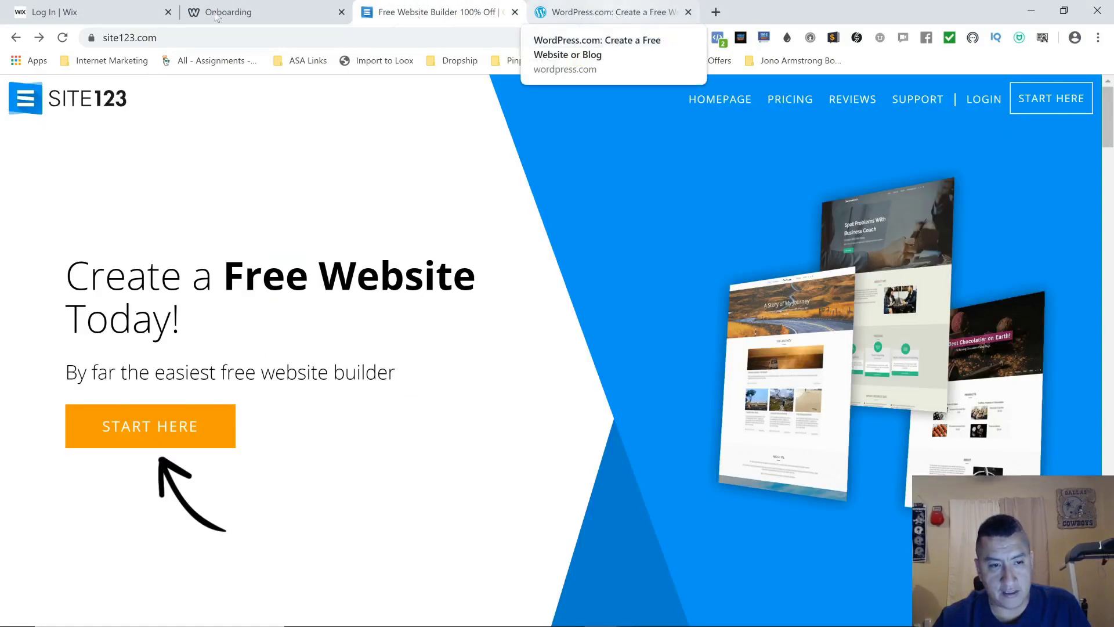
{"action": "left_click", "coordinate": [102, 12]}
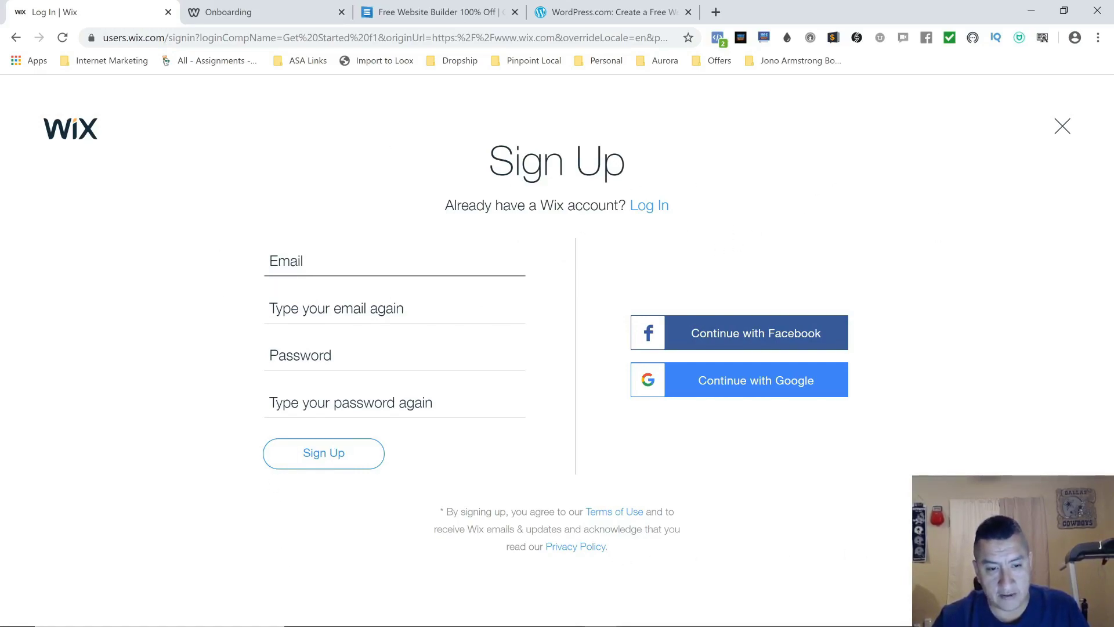
Fill both e-mail fields with the saved e-mail address
{"action": "left_click", "coordinate": [289, 254]}
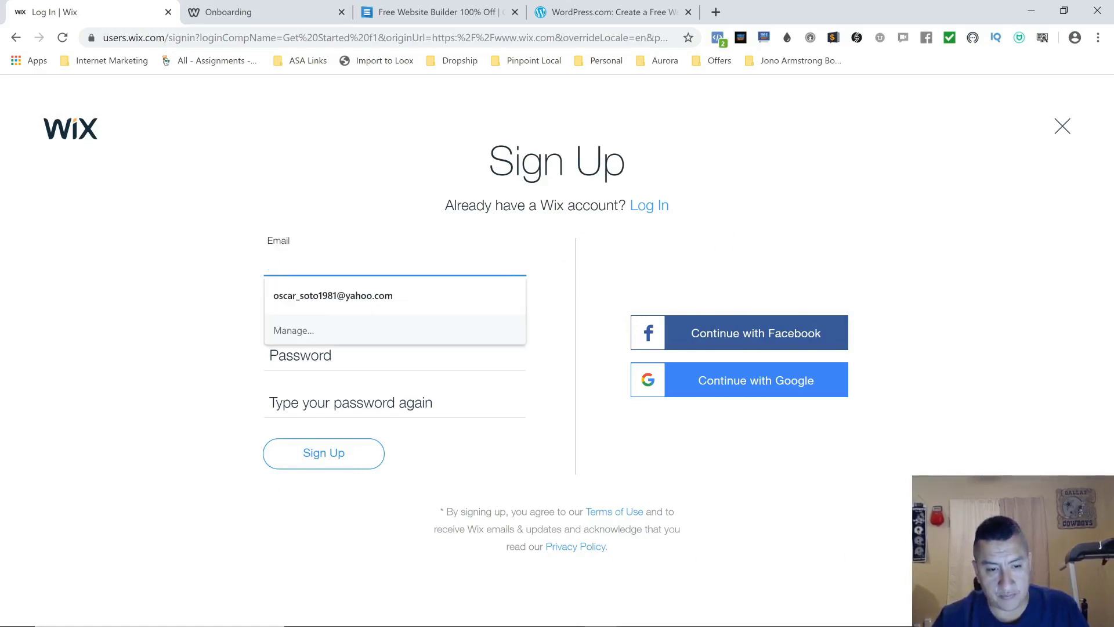
{"action": "left_click", "coordinate": [63, 360]}
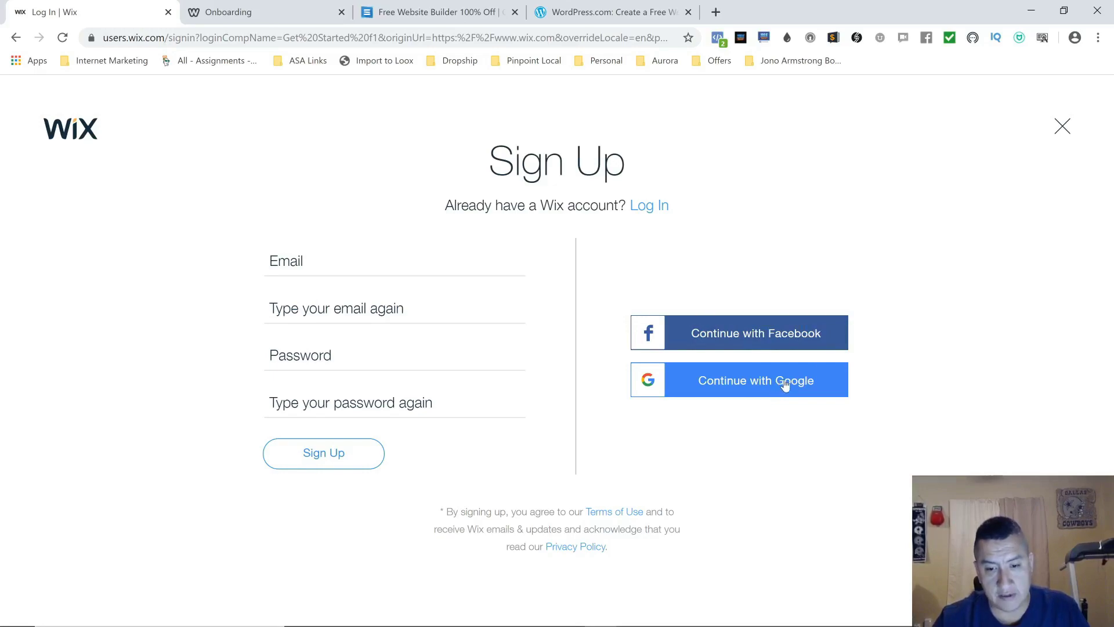
{"action": "left_click", "coordinate": [346, 253]}
{"action": "left_click", "coordinate": [326, 296]}
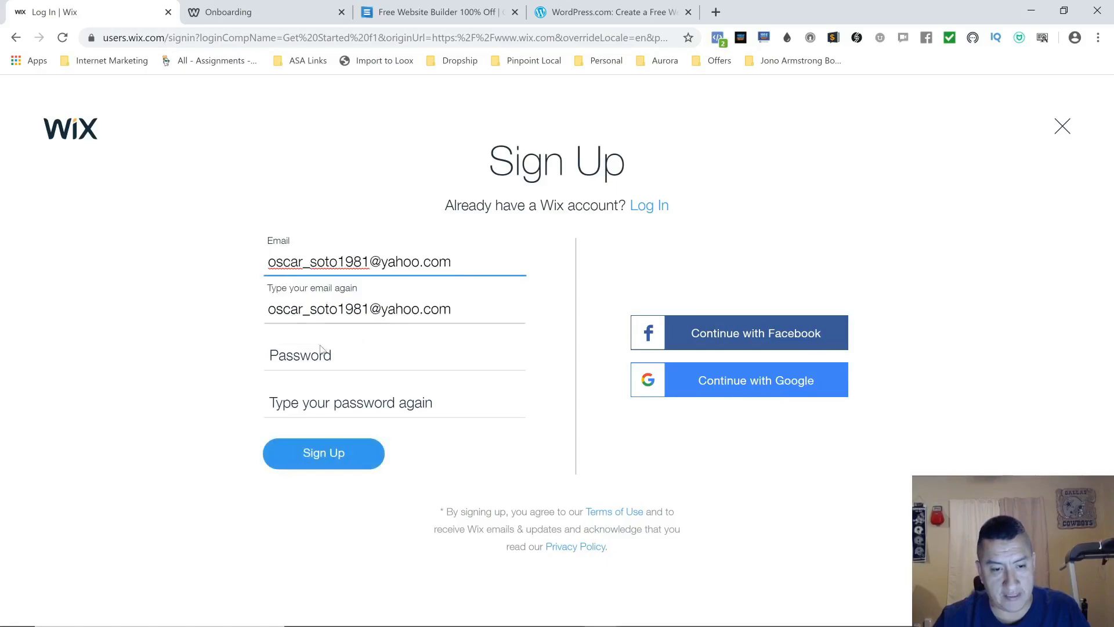
Enter the account password in both password fields and submit the sign-up form
{"action": "left_click", "coordinate": [336, 355]}
{"action": "type", "text": "•"}
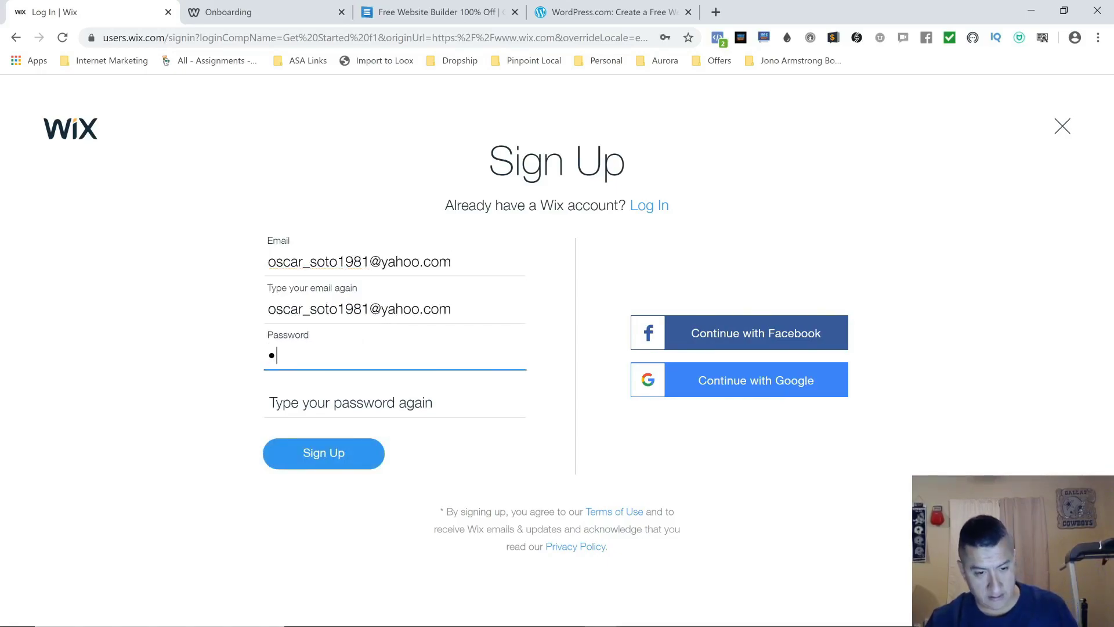
{"action": "type", "text": "•••••••"}
{"action": "key", "text": "Tab"}
{"action": "type", "text": "••••••••"}
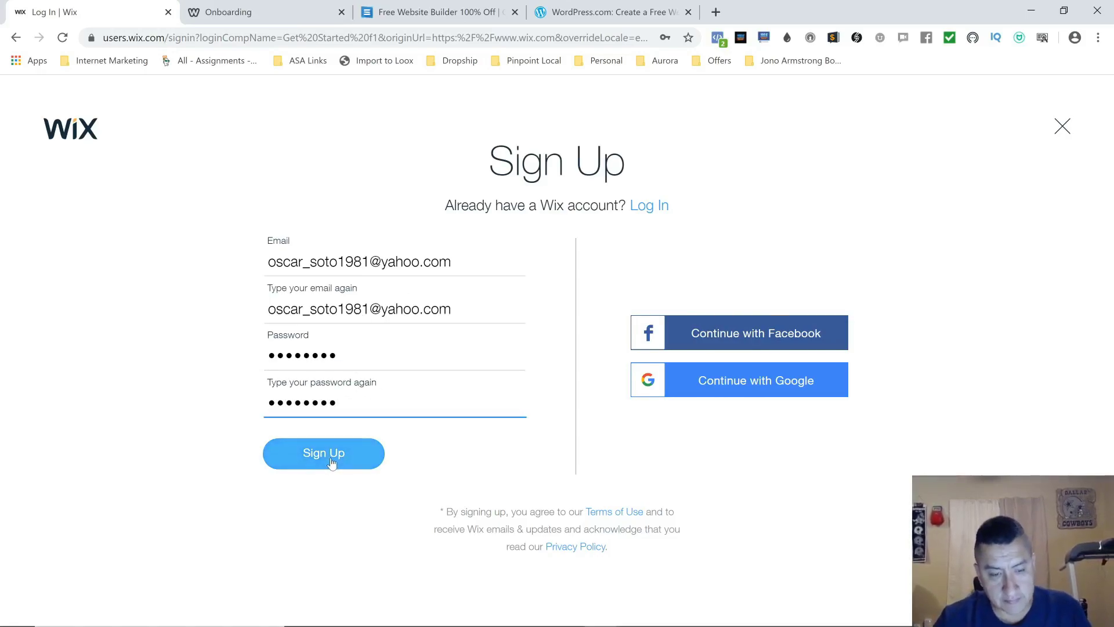
{"action": "left_click", "coordinate": [332, 462]}
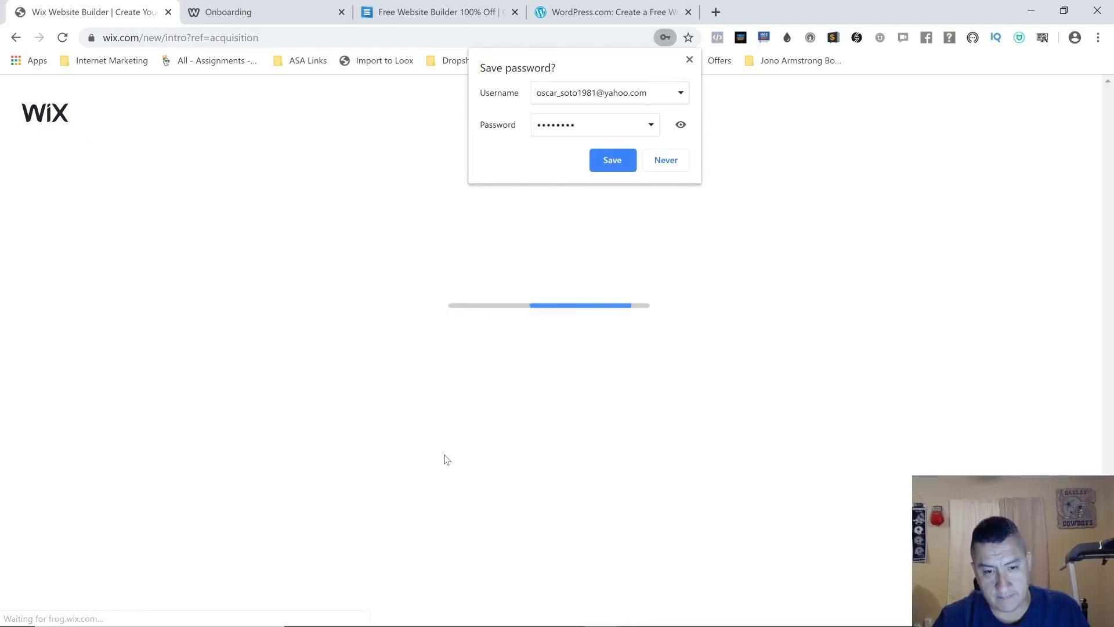
Dismiss Chrome's save-password prompt and start the Wix onboarding with Let's Do It
{"action": "left_click", "coordinate": [690, 60]}
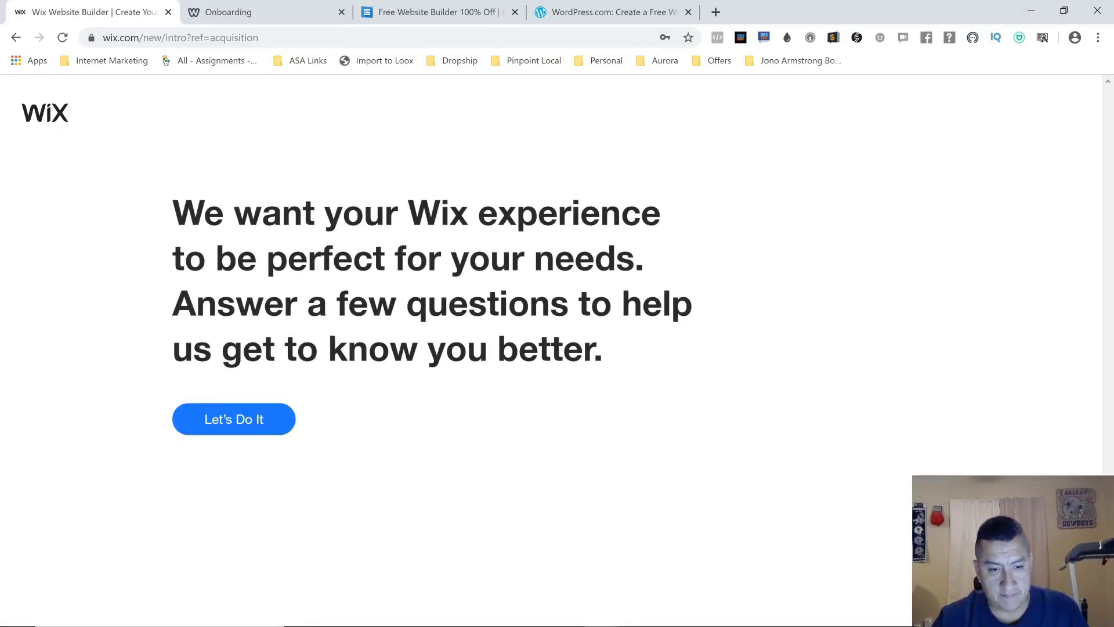
{"action": "left_click", "coordinate": [248, 426]}
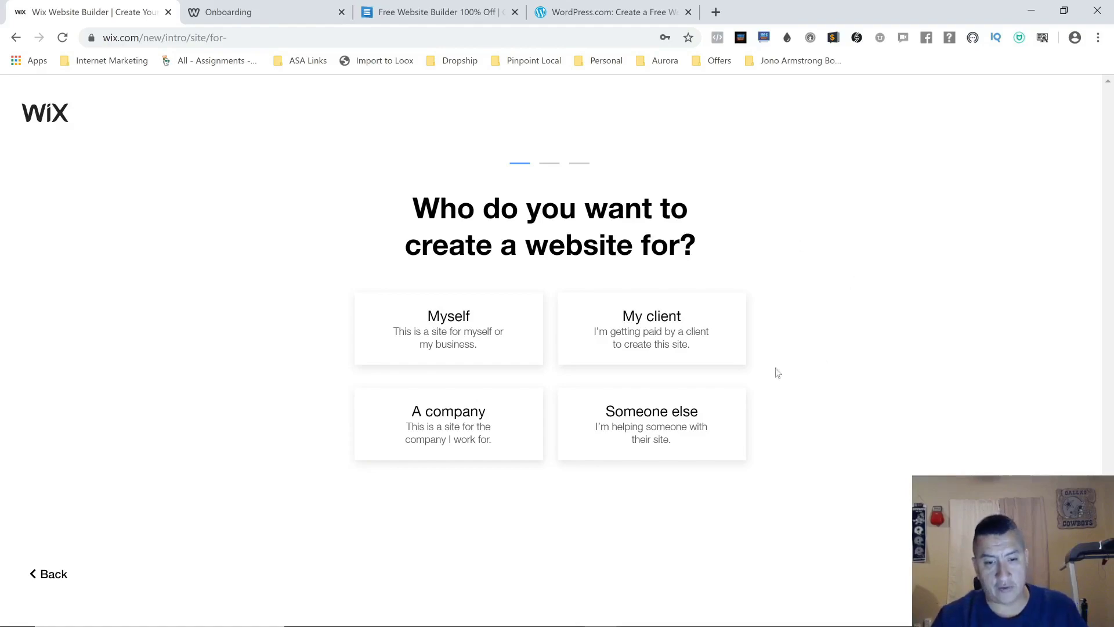
Answer onboarding: site for Myself, a few sites built before, and Blog as the type
{"action": "left_click", "coordinate": [448, 326]}
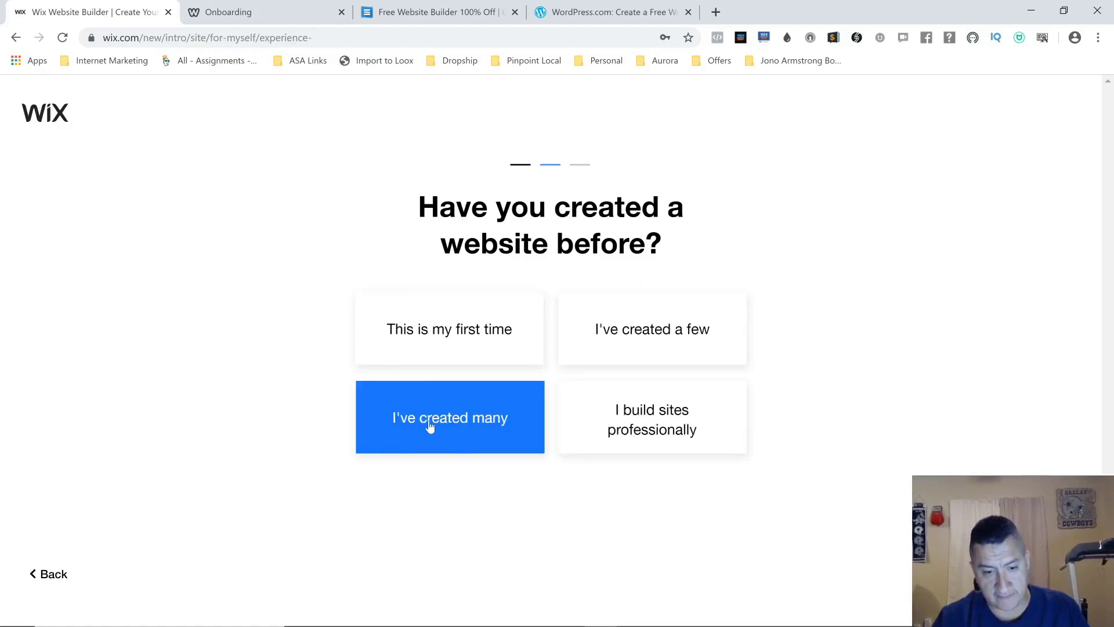
{"action": "left_click", "coordinate": [628, 336]}
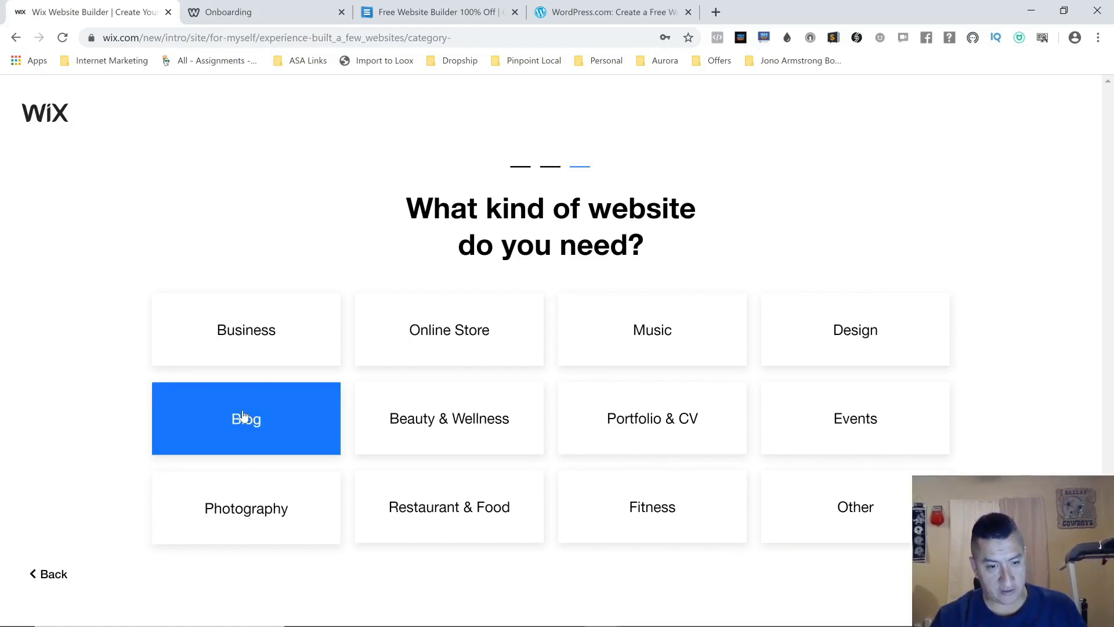
{"action": "left_click", "coordinate": [274, 422]}
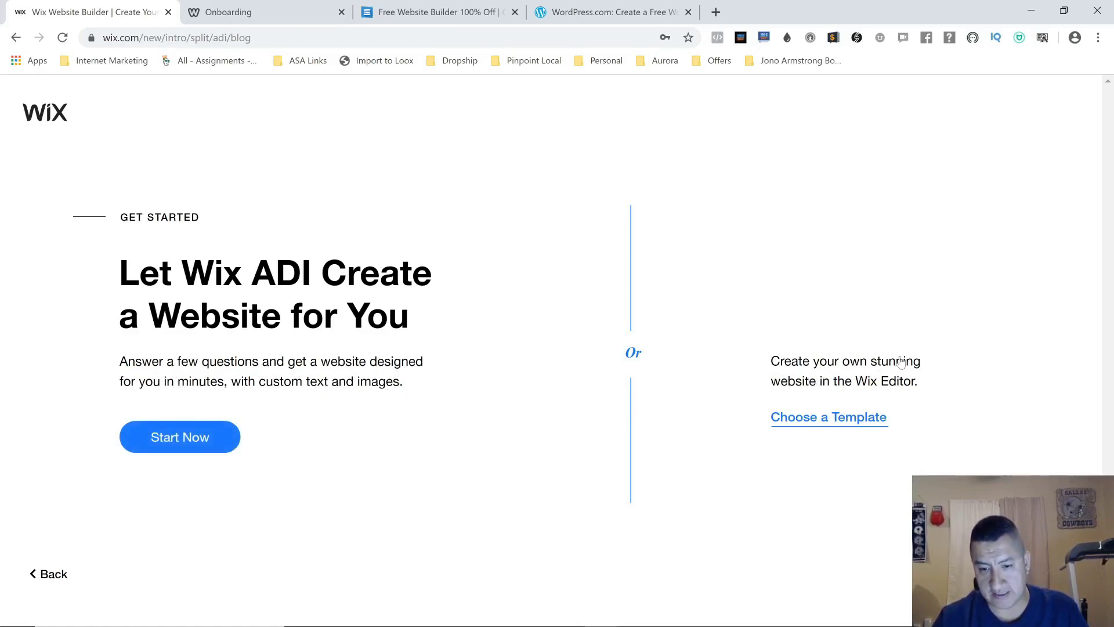
Choose a template instead of ADI and browse blog templates like Food Blog and Personal Blog
{"action": "left_click", "coordinate": [821, 426]}
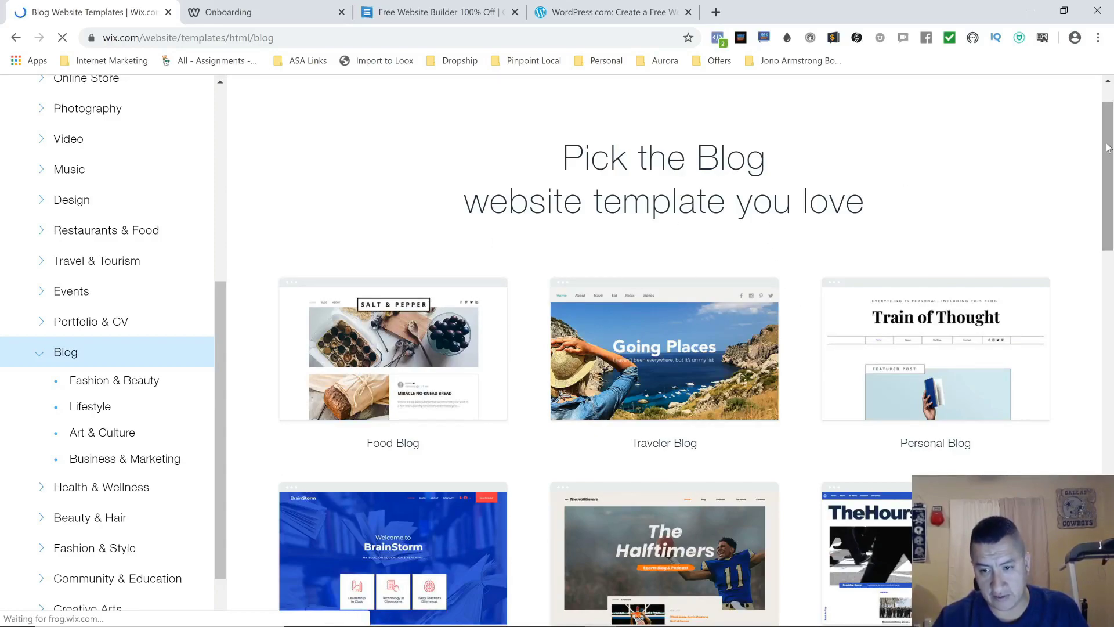
{"action": "scroll", "coordinate": [1112, 174], "scroll_direction": "down", "scroll_amount": 5}
{"action": "mouse_move", "coordinate": [1113, 222]}
{"action": "left_mouse_down"}
{"action": "mouse_move", "coordinate": [1113, 412]}
{"action": "mouse_move", "coordinate": [1112, 203]}
{"action": "left_mouse_up"}
{"action": "scroll", "coordinate": [724, 228], "scroll_direction": "up", "scroll_amount": 3}
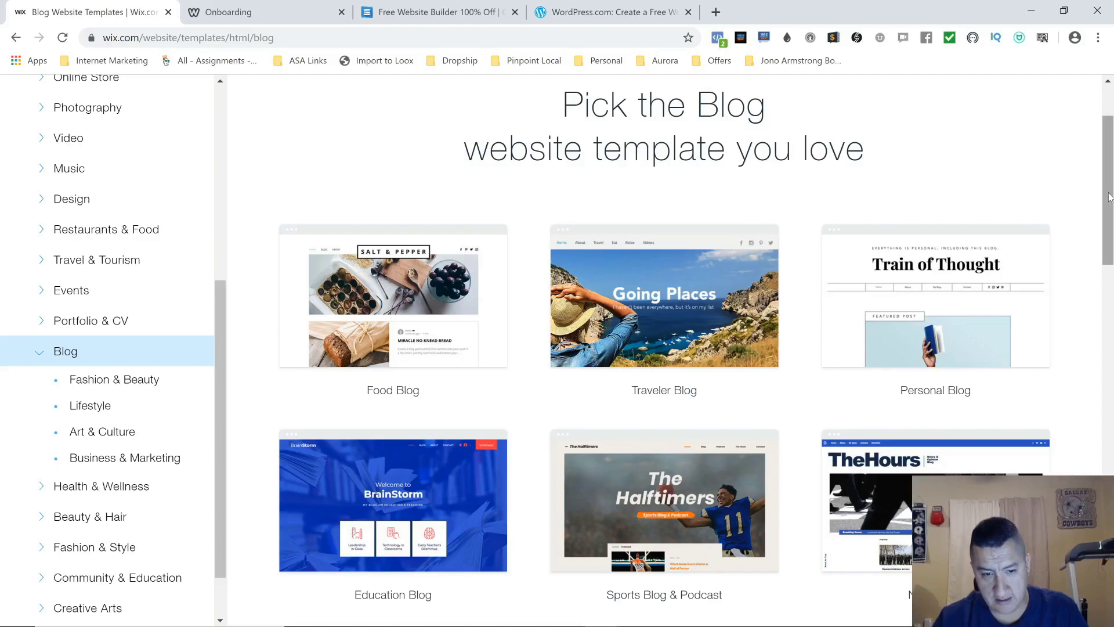
{"action": "left_click_drag", "start_coordinate": [1110, 154], "coordinate": [1112, 164]}
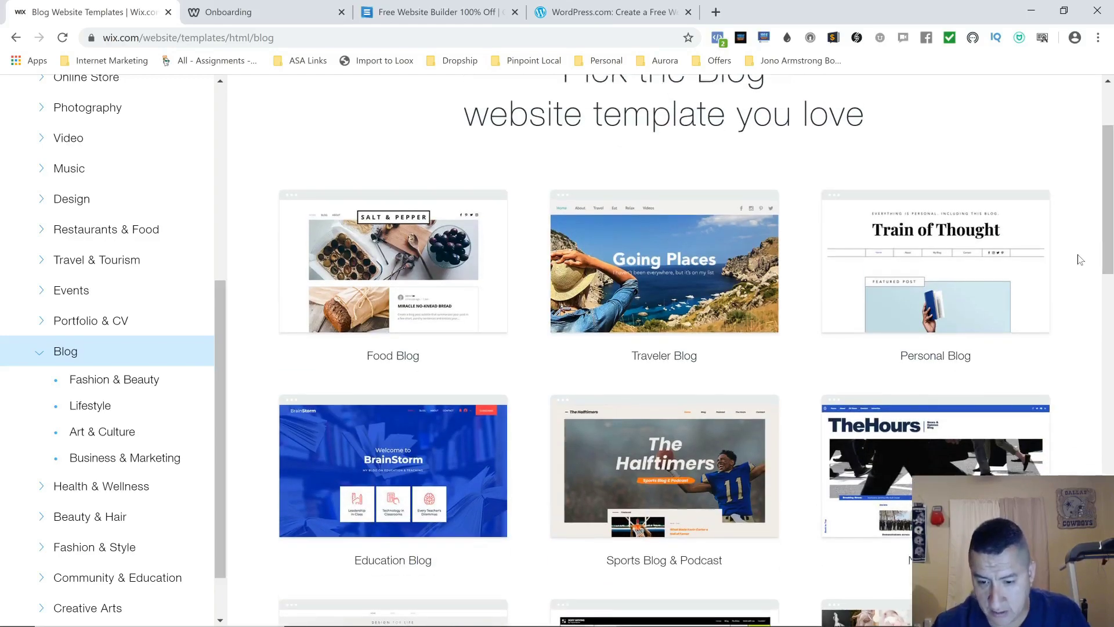
{"action": "scroll", "coordinate": [1080, 259], "scroll_direction": "down", "scroll_amount": 4}
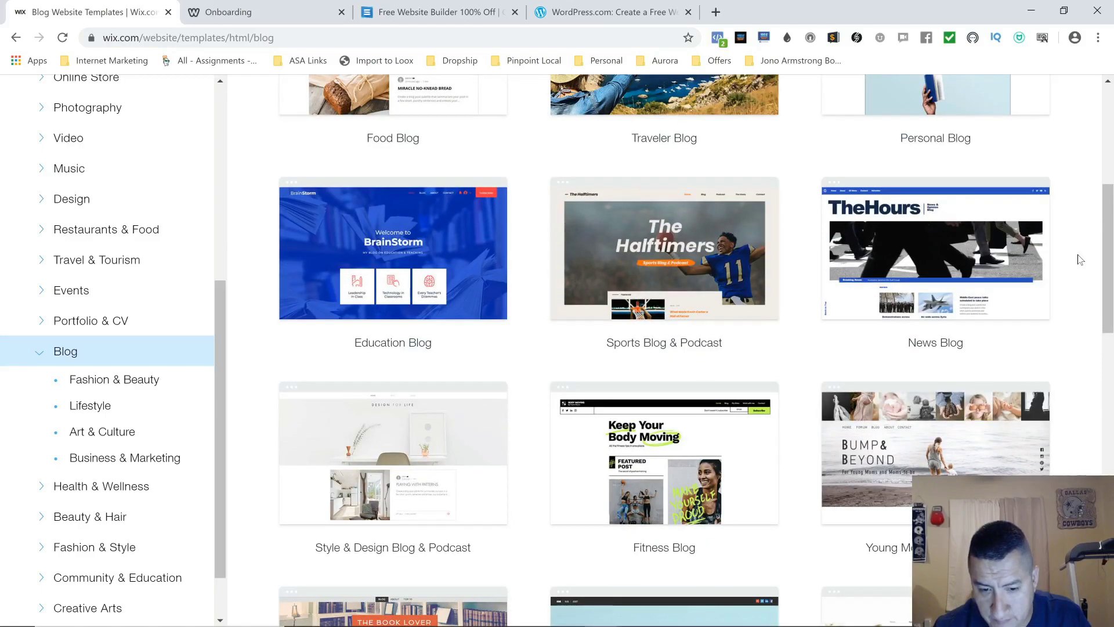
{"action": "scroll", "coordinate": [1081, 259], "scroll_direction": "down", "scroll_amount": 1}
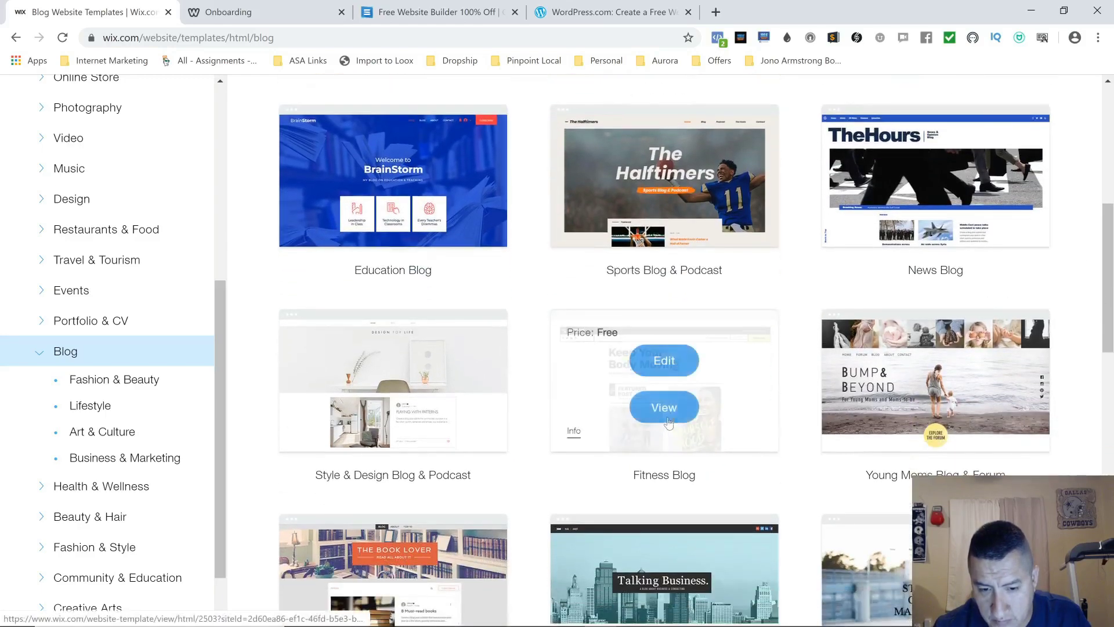
{"action": "mouse_move", "coordinate": [830, 423]}
{"action": "scroll", "coordinate": [830, 423], "scroll_direction": "down", "scroll_amount": 2}
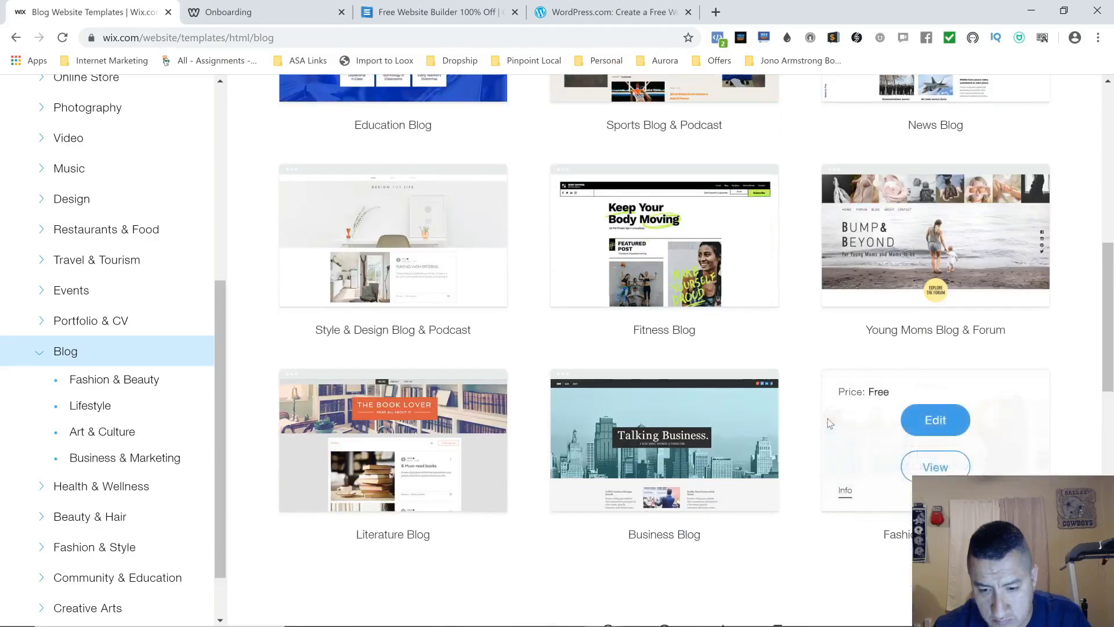
{"action": "scroll", "coordinate": [827, 418], "scroll_direction": "up", "scroll_amount": 7}
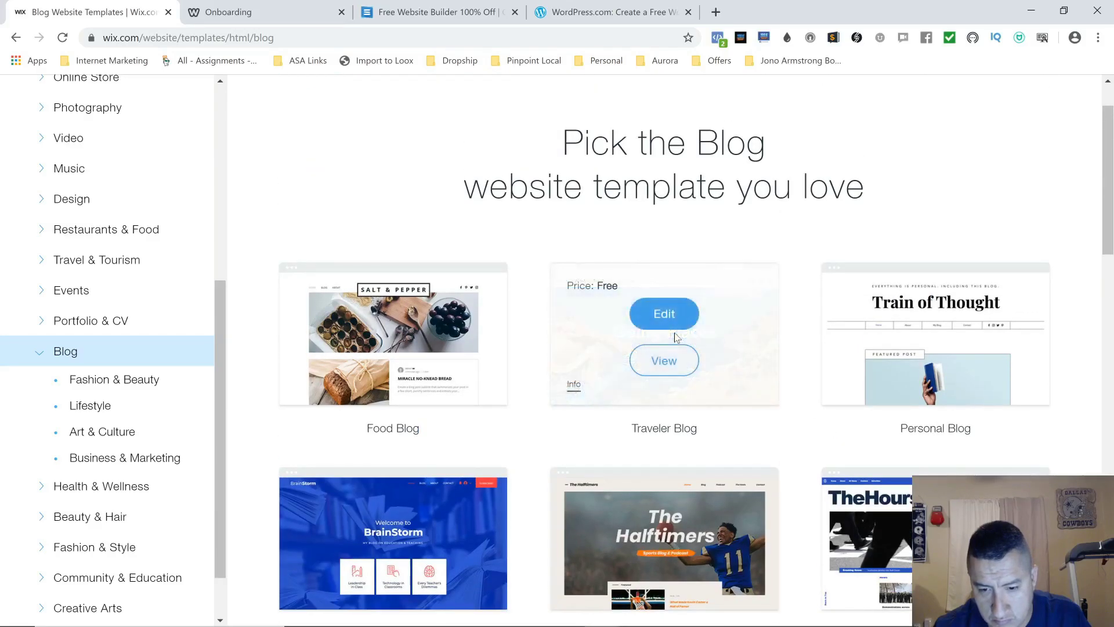
{"action": "mouse_move", "coordinate": [960, 369]}
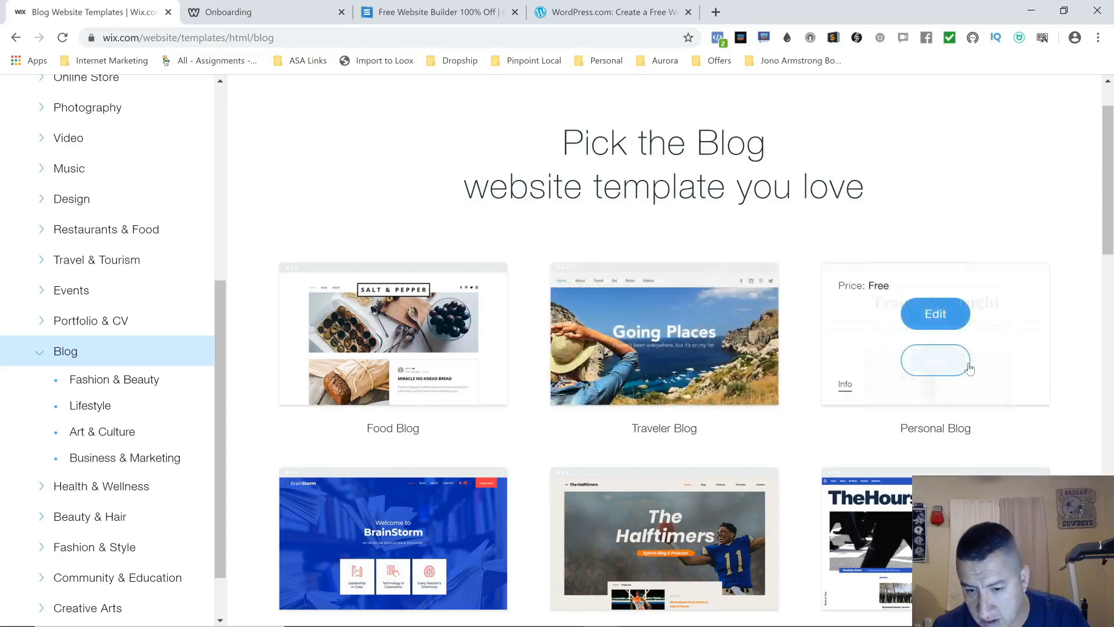
Edit the Personal Blog card, launching 'Train of Thought' in a new Wix Editor tab
{"action": "left_click", "coordinate": [940, 318]}
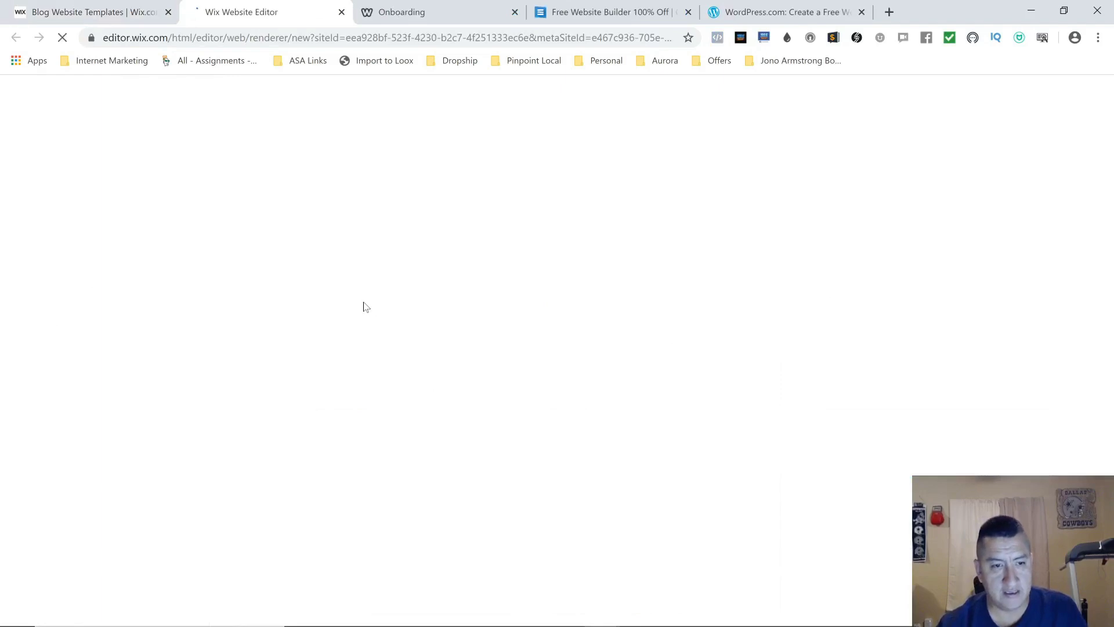
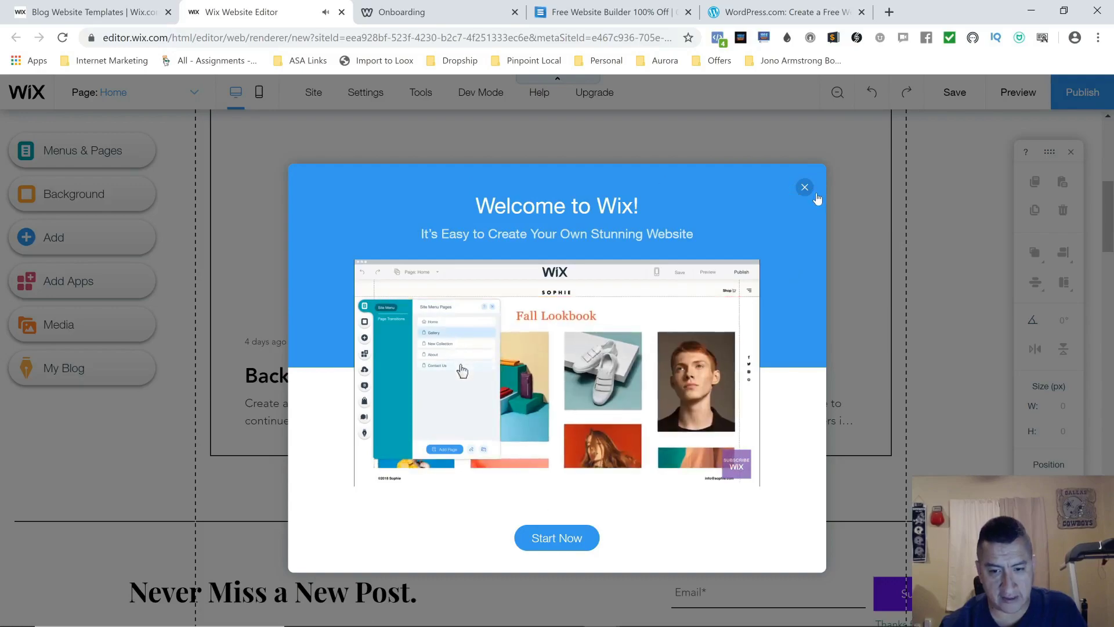
Dismiss the Wix welcome popup and browse the Train of Thought blog feed before moving to the Weebly tab
{"action": "left_click", "coordinate": [804, 187]}
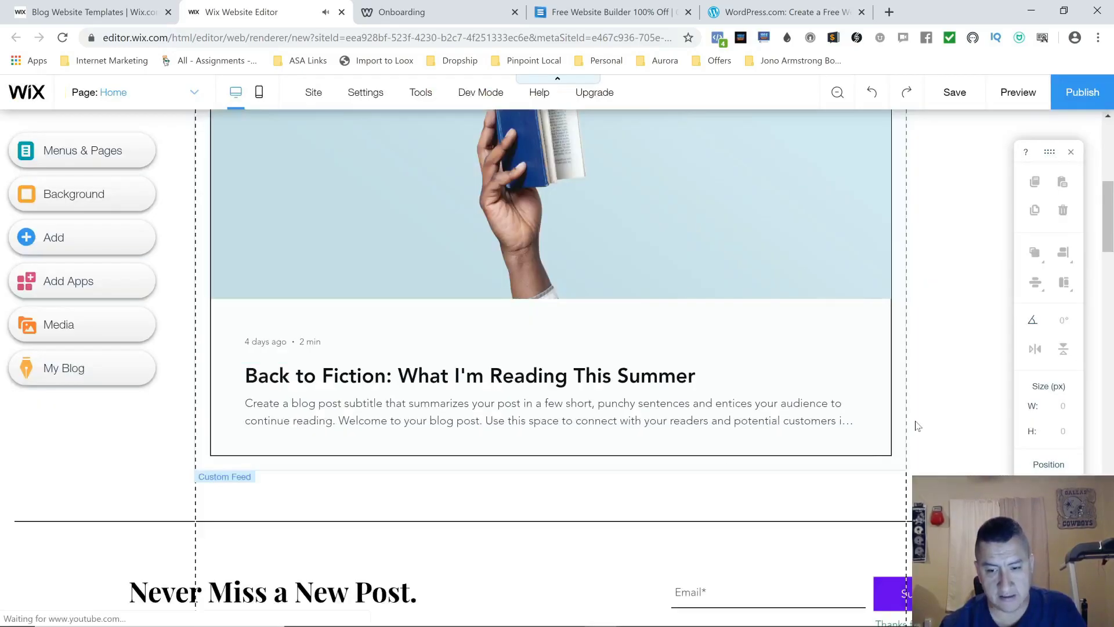
{"action": "left_click", "coordinate": [914, 415]}
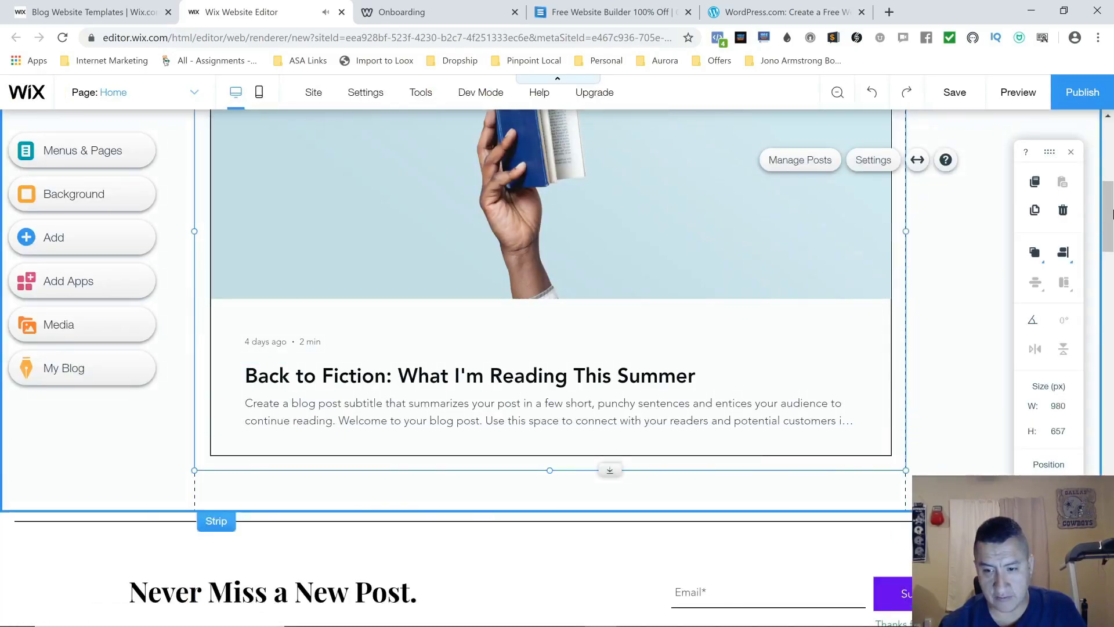
{"action": "left_click_drag", "start_coordinate": [1112, 243], "coordinate": [1112, 378]}
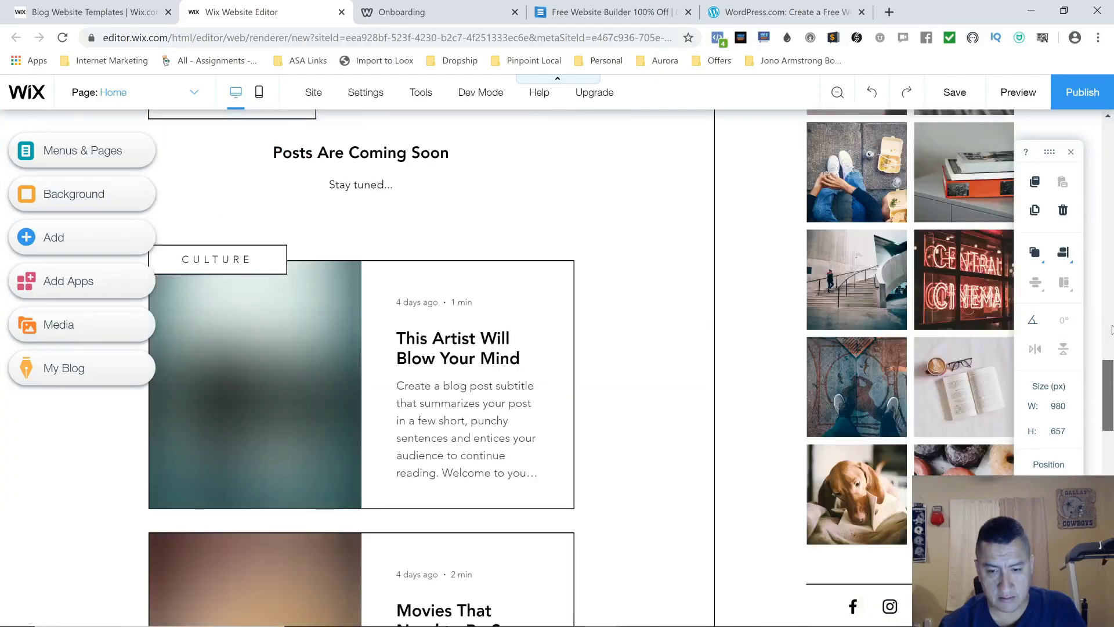
{"action": "mouse_move", "coordinate": [1112, 329]}
{"action": "left_mouse_down"}
{"action": "mouse_move", "coordinate": [1112, 449]}
{"action": "mouse_move", "coordinate": [1110, 344]}
{"action": "left_mouse_up"}
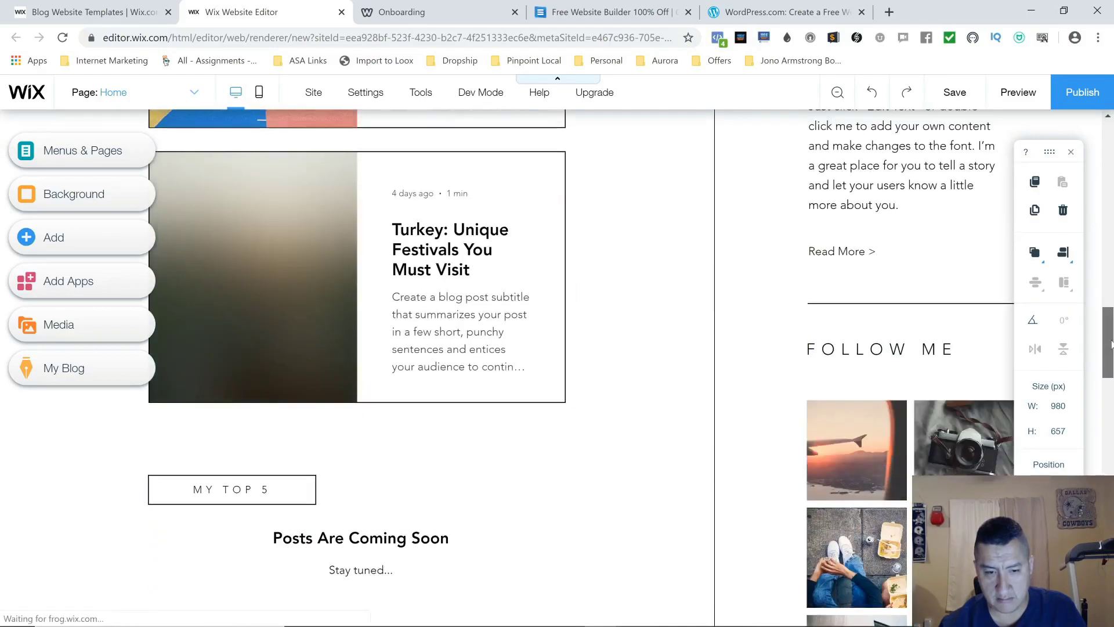
{"action": "left_click", "coordinate": [1110, 130]}
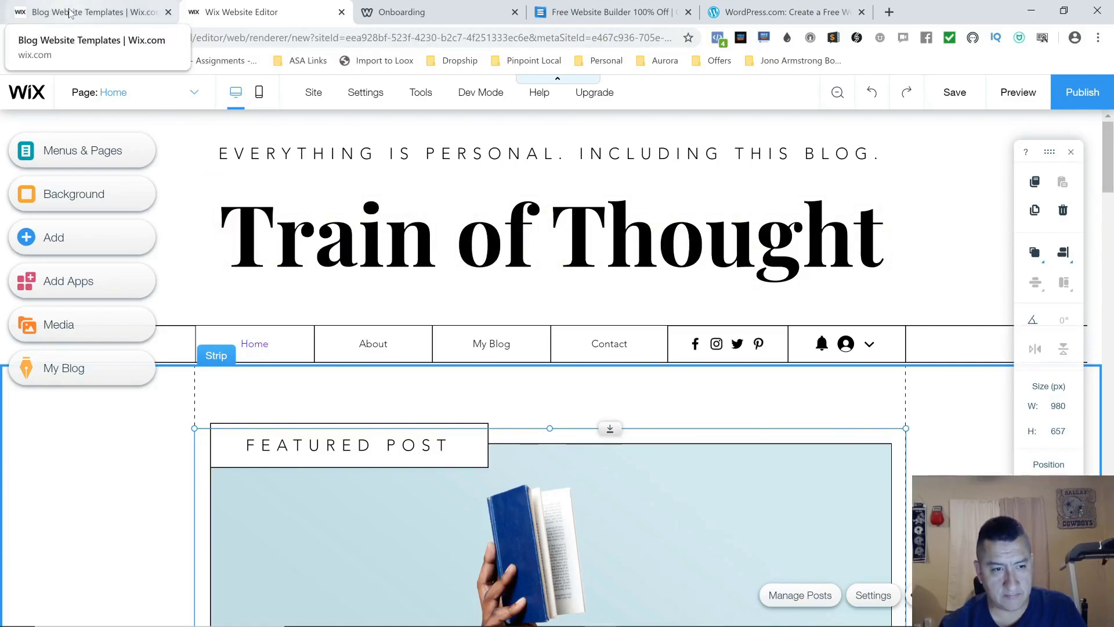
{"action": "left_click", "coordinate": [414, 14]}
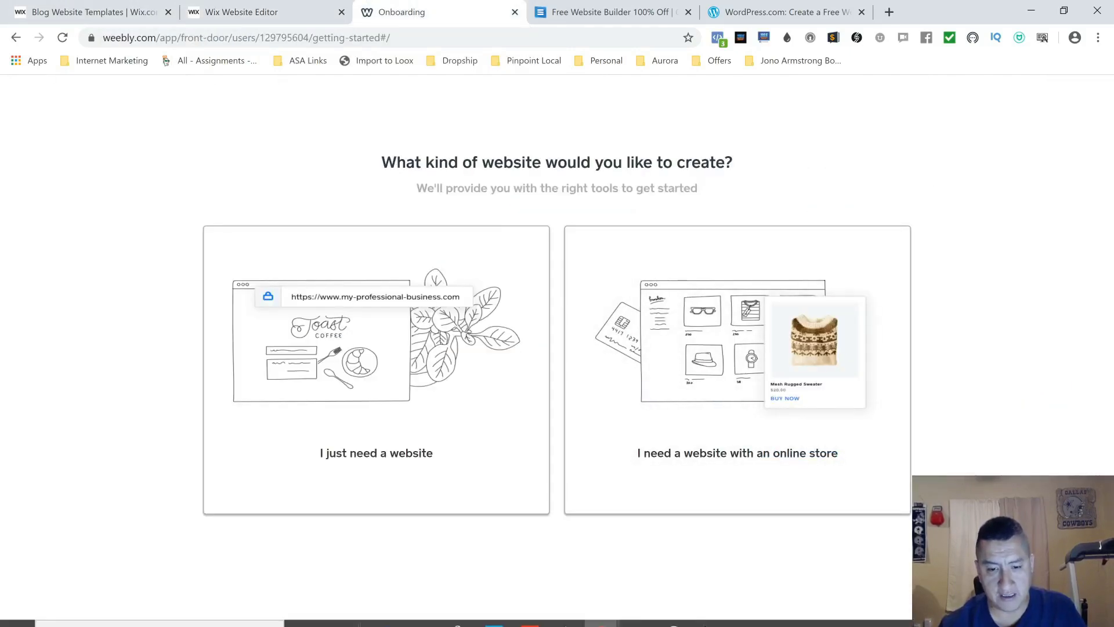
Bring up the incognito 'Free Website Builder' Weebly window from the taskbar
{"action": "mouse_move", "coordinate": [600, 615]}
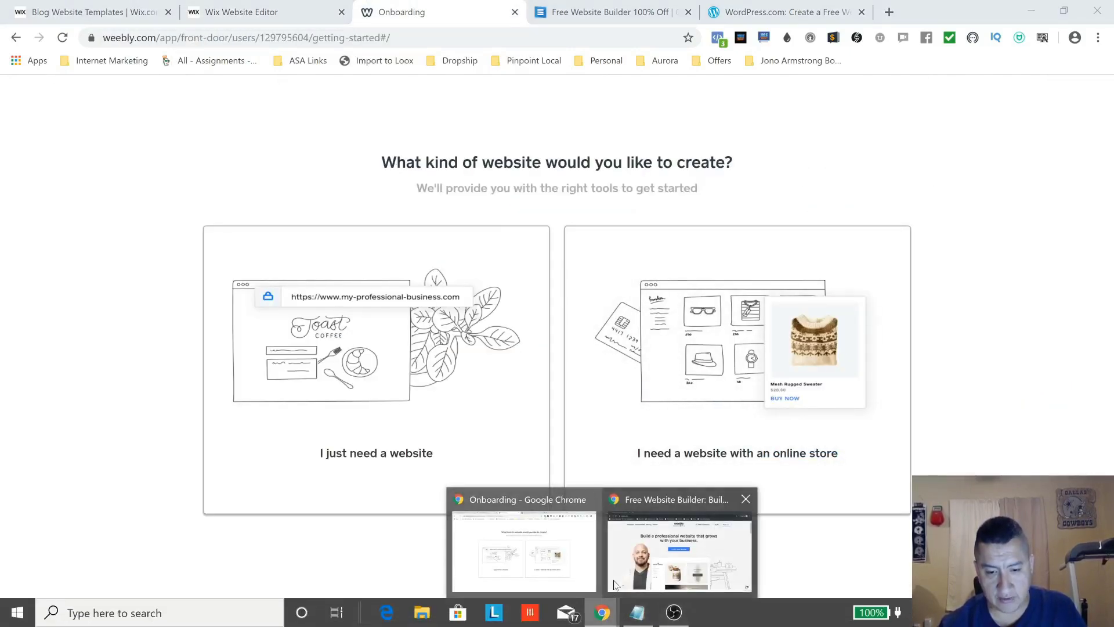
{"action": "left_click", "coordinate": [679, 551]}
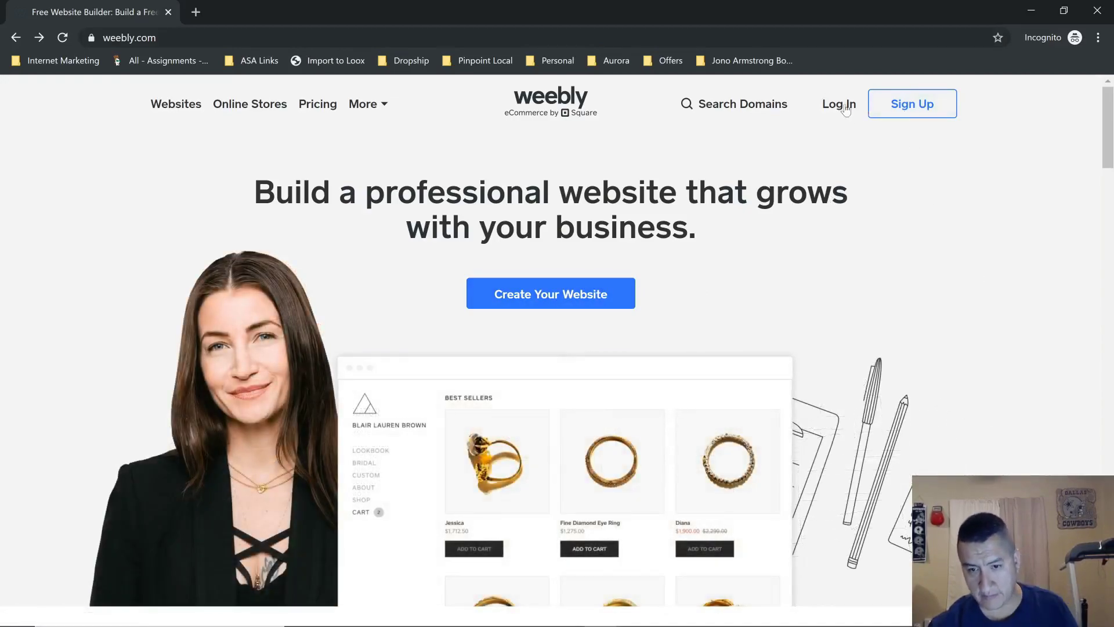
Open the Weebly signup form and autofill the saved name, e-mail and country
{"action": "left_click", "coordinate": [906, 114]}
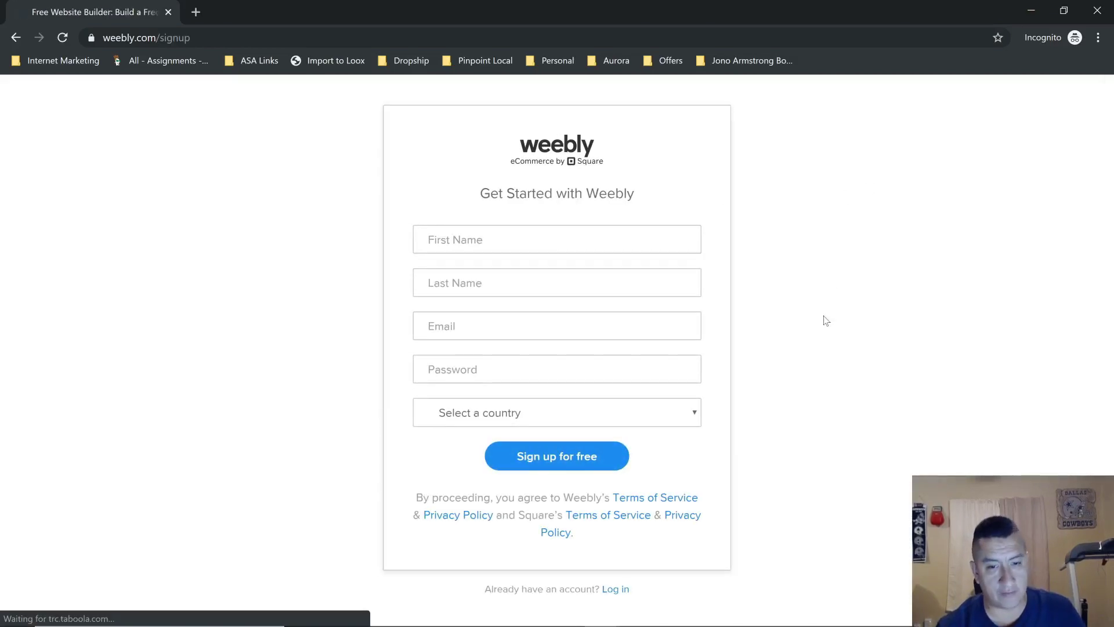
{"action": "left_click", "coordinate": [463, 247]}
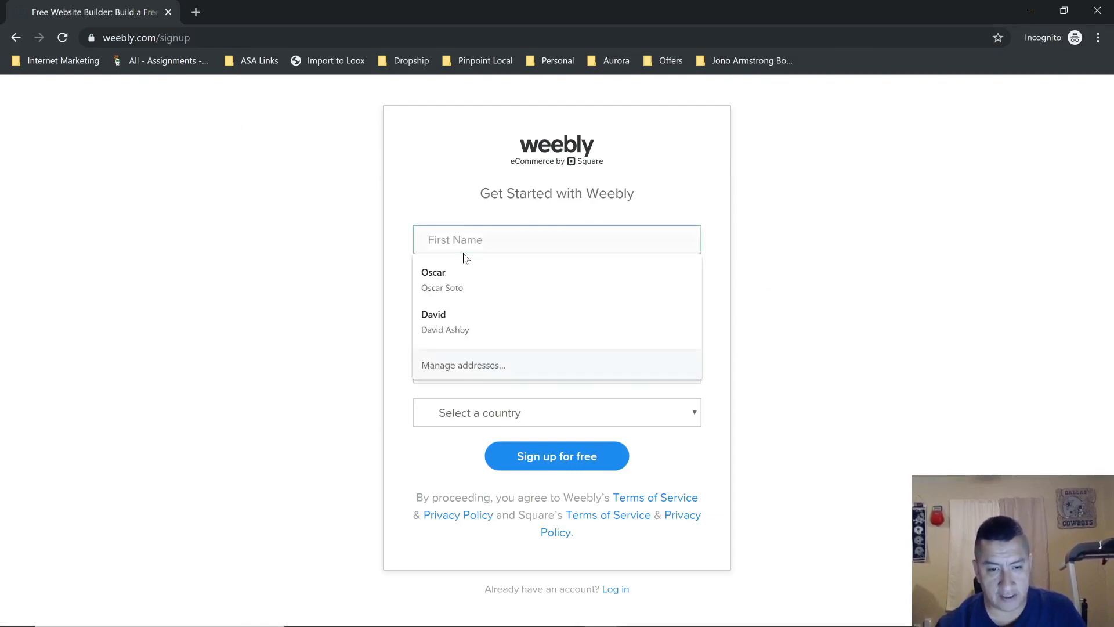
{"action": "left_click", "coordinate": [464, 265]}
Enter a password and submit the free Weebly signup form
{"action": "left_click", "coordinate": [557, 369]}
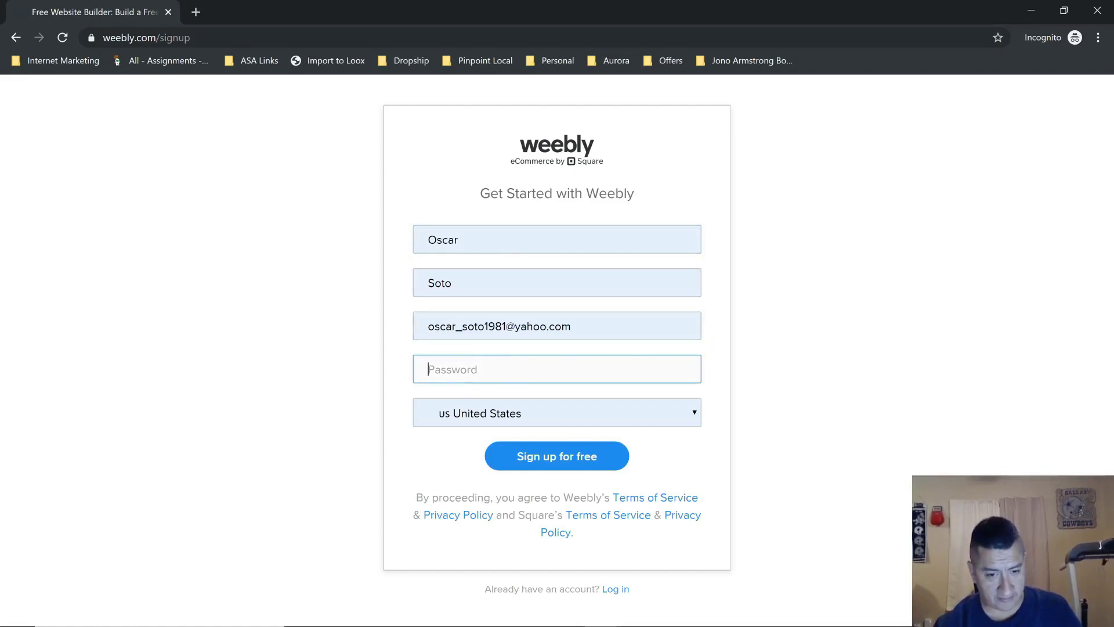
{"action": "type", "text": "••"}
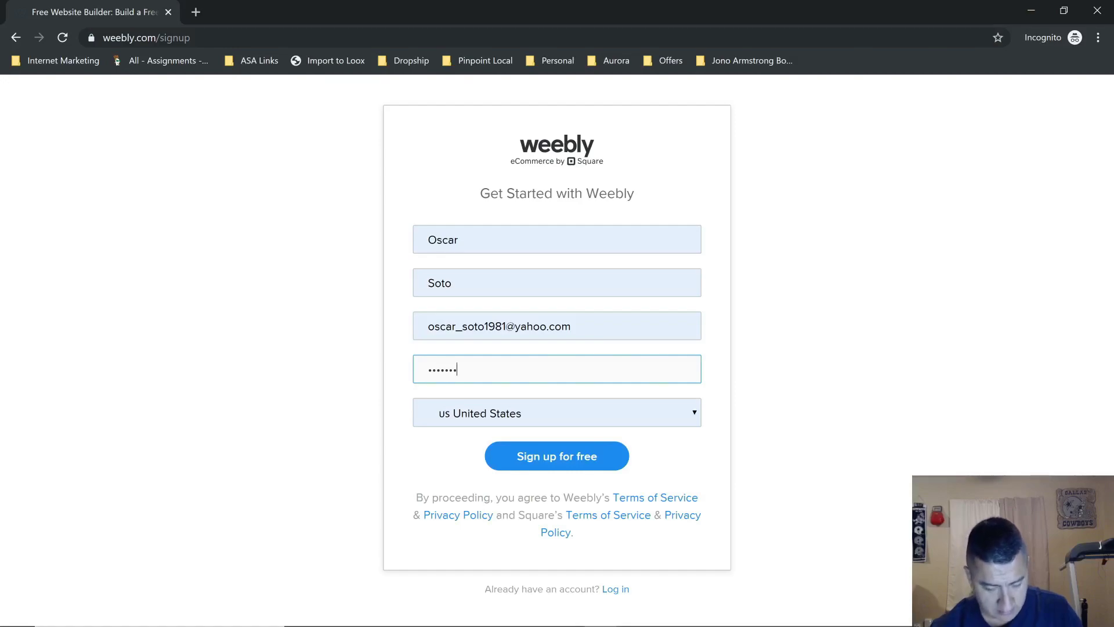
{"action": "key", "text": "Tab"}
{"action": "left_click", "coordinate": [569, 461]}
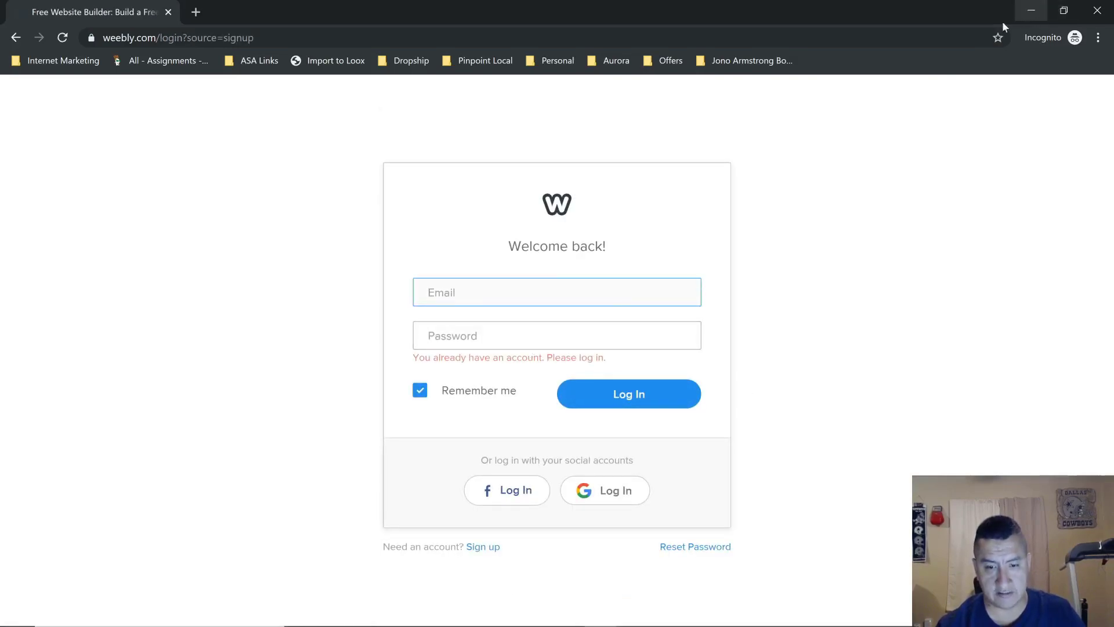
{"action": "left_click", "coordinate": [609, 615]}
Back in the Weebly onboarding window, choose 'I just need a website' to reach the theme gallery
{"action": "left_click", "coordinate": [550, 559]}
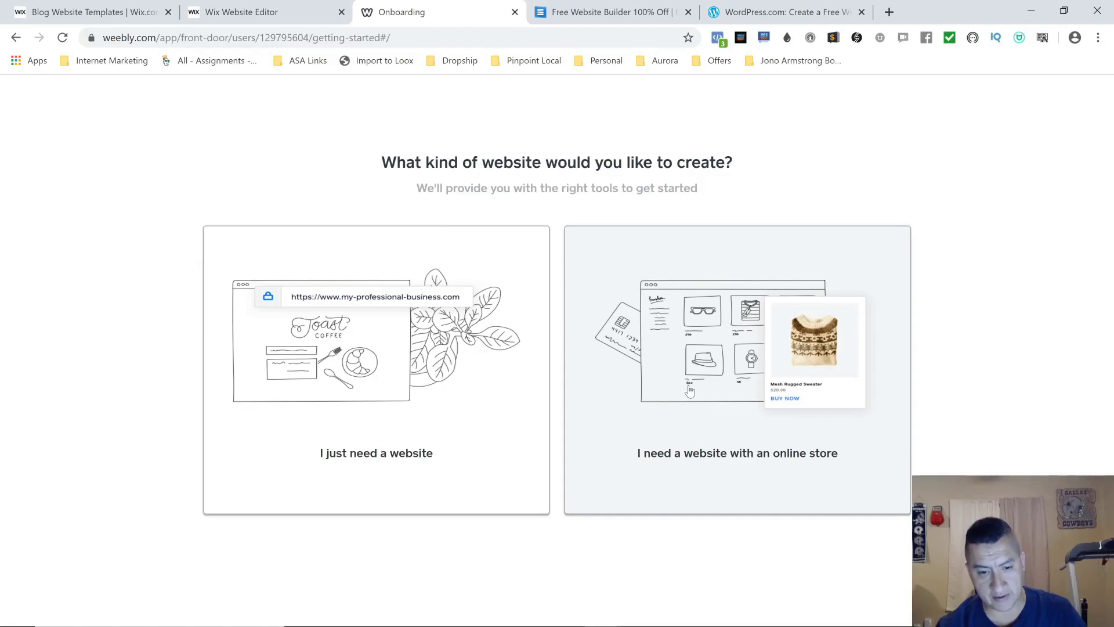
{"action": "left_click", "coordinate": [394, 437]}
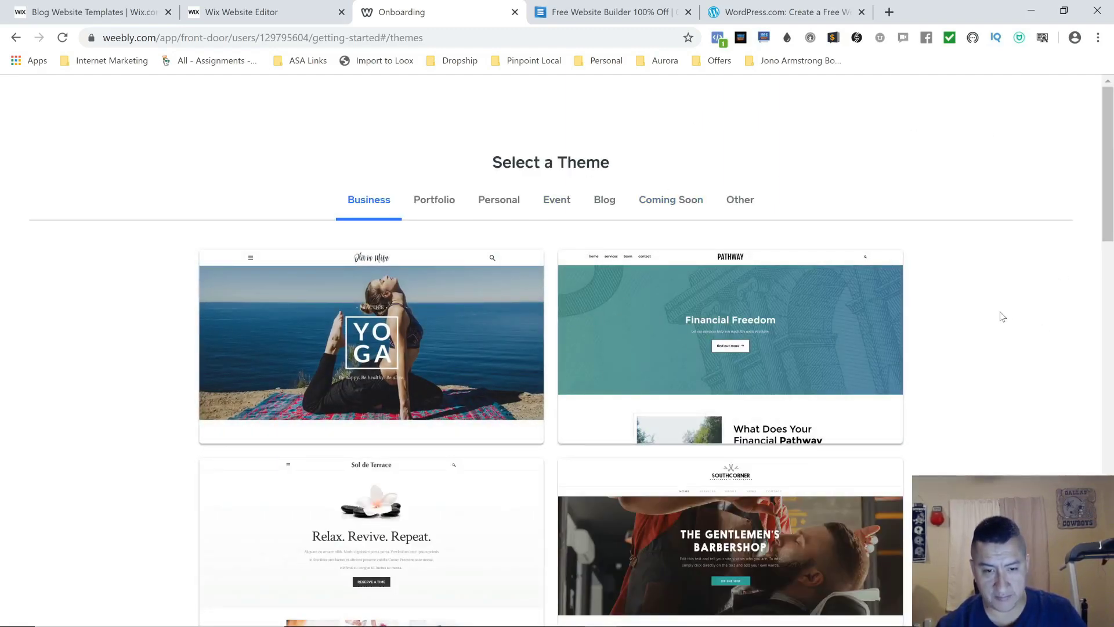
{"action": "scroll", "coordinate": [1002, 317], "scroll_direction": "down", "scroll_amount": 1}
Browse the Blog theme category and preview the pink Fitness Handled theme
{"action": "scroll", "coordinate": [1002, 316], "scroll_direction": "up", "scroll_amount": 1}
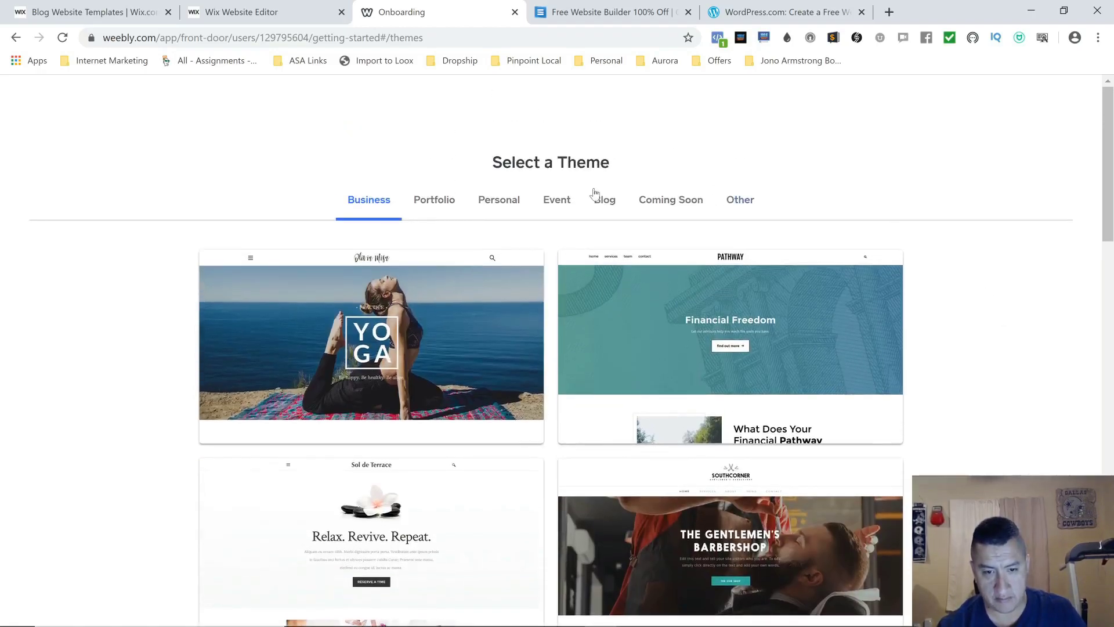
{"action": "left_click", "coordinate": [604, 202]}
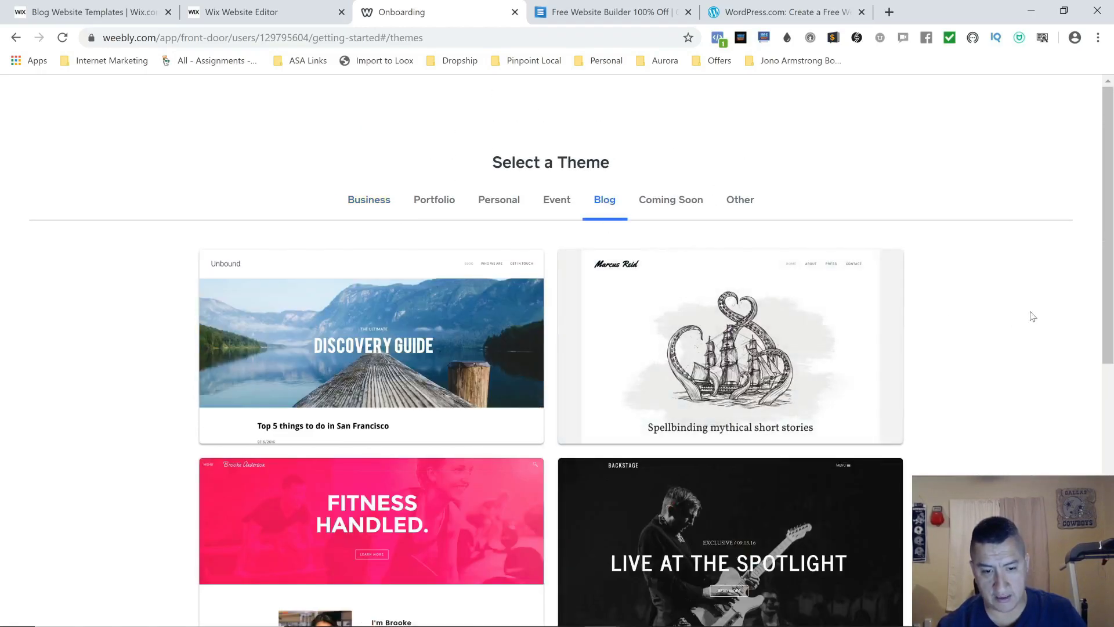
{"action": "scroll", "coordinate": [1045, 312], "scroll_direction": "down", "scroll_amount": 5}
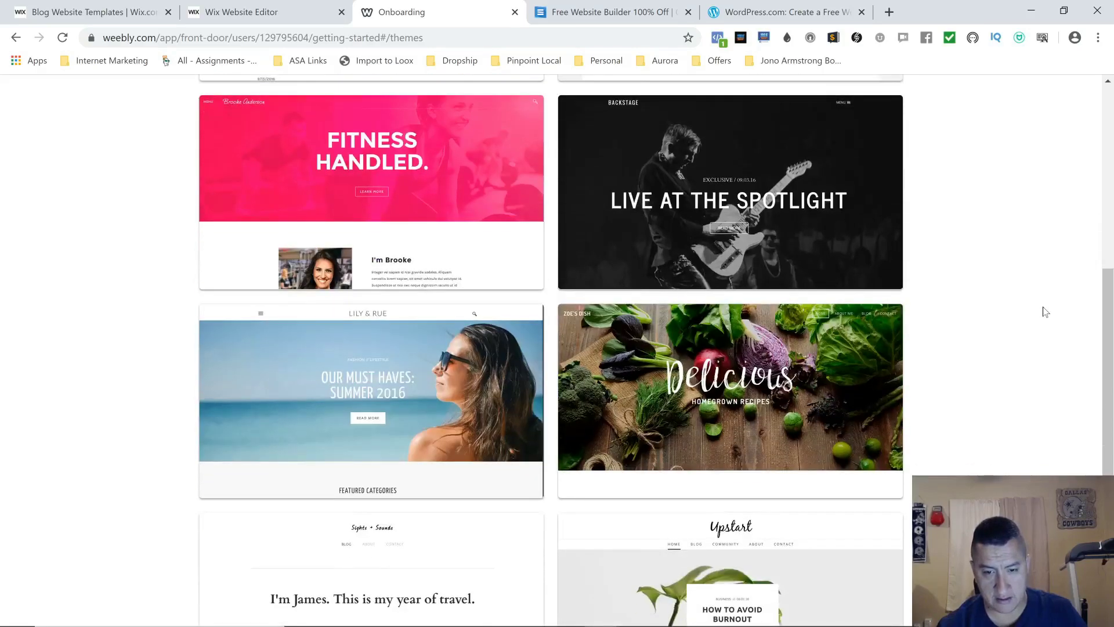
{"action": "scroll", "coordinate": [1045, 312], "scroll_direction": "down", "scroll_amount": 2}
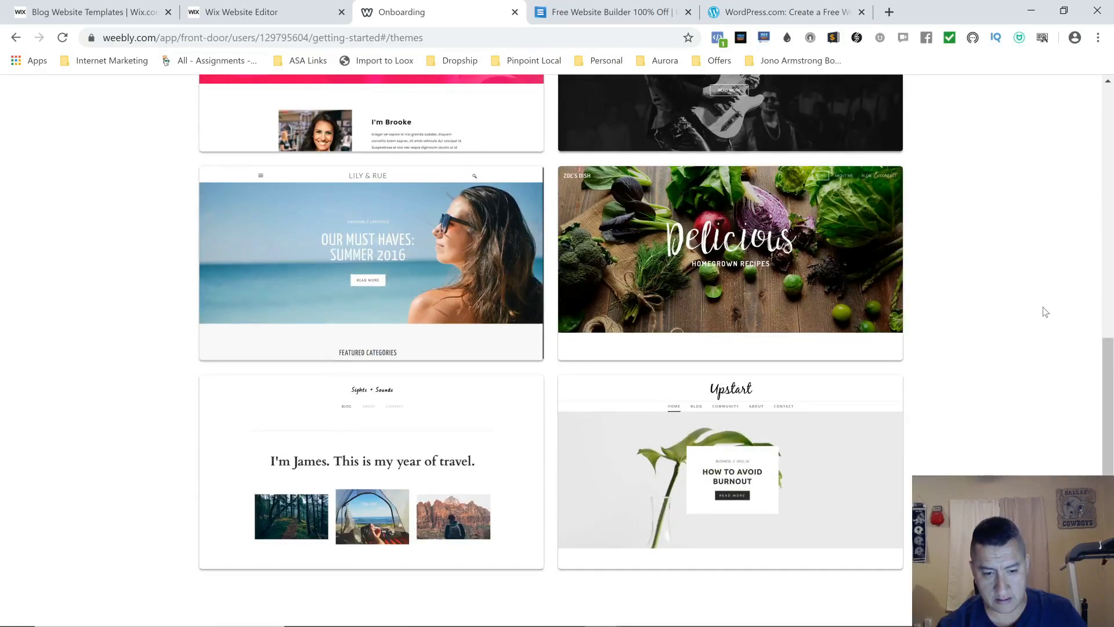
{"action": "scroll", "coordinate": [1045, 312], "scroll_direction": "up", "scroll_amount": 7}
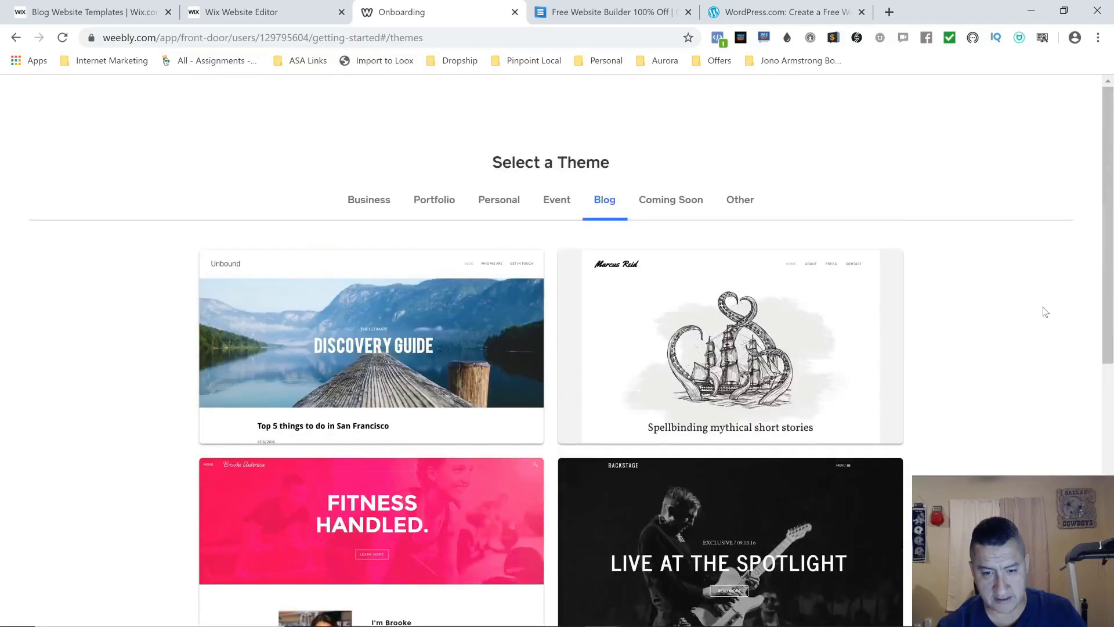
{"action": "scroll", "coordinate": [1045, 312], "scroll_direction": "down", "scroll_amount": 1}
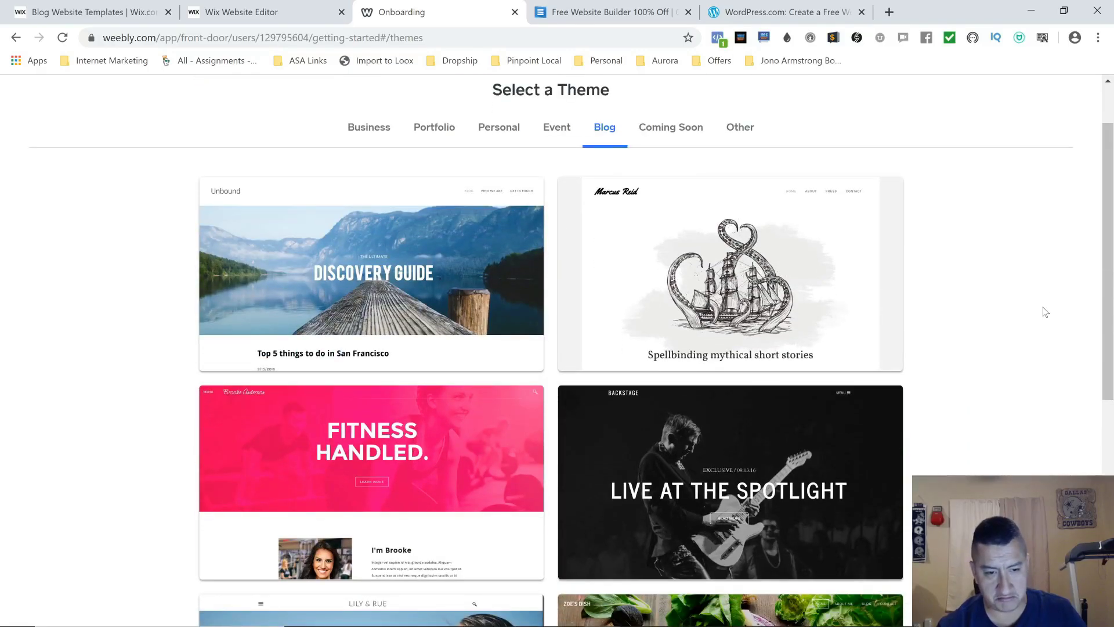
{"action": "scroll", "coordinate": [1045, 312], "scroll_direction": "down", "scroll_amount": 2}
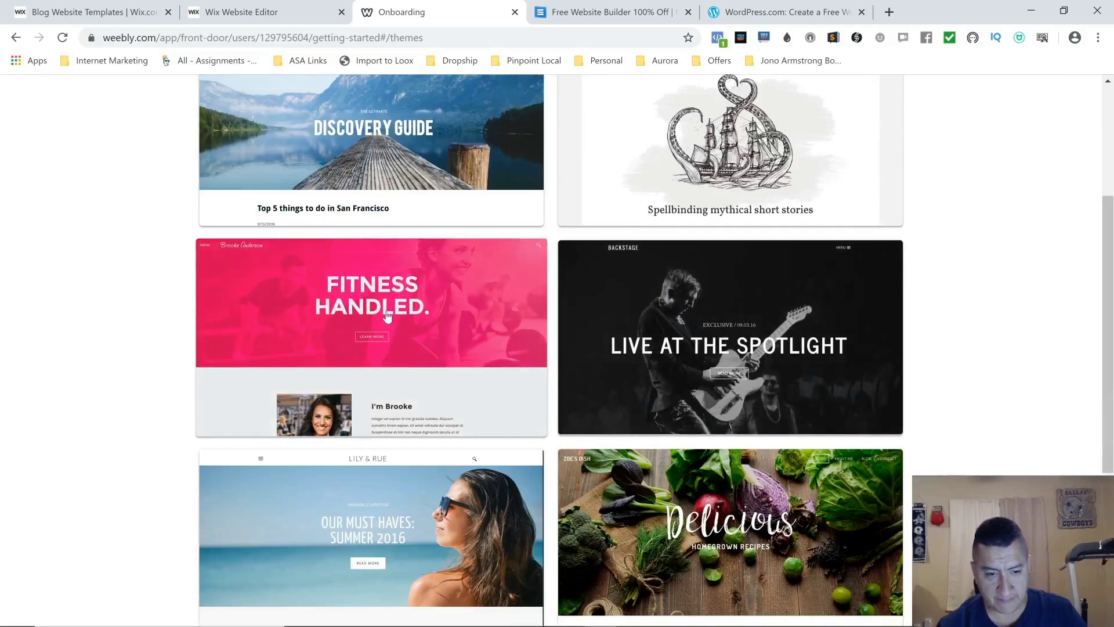
{"action": "scroll", "coordinate": [427, 360], "scroll_direction": "down", "scroll_amount": 1}
{"action": "scroll", "coordinate": [418, 378], "scroll_direction": "up", "scroll_amount": 2}
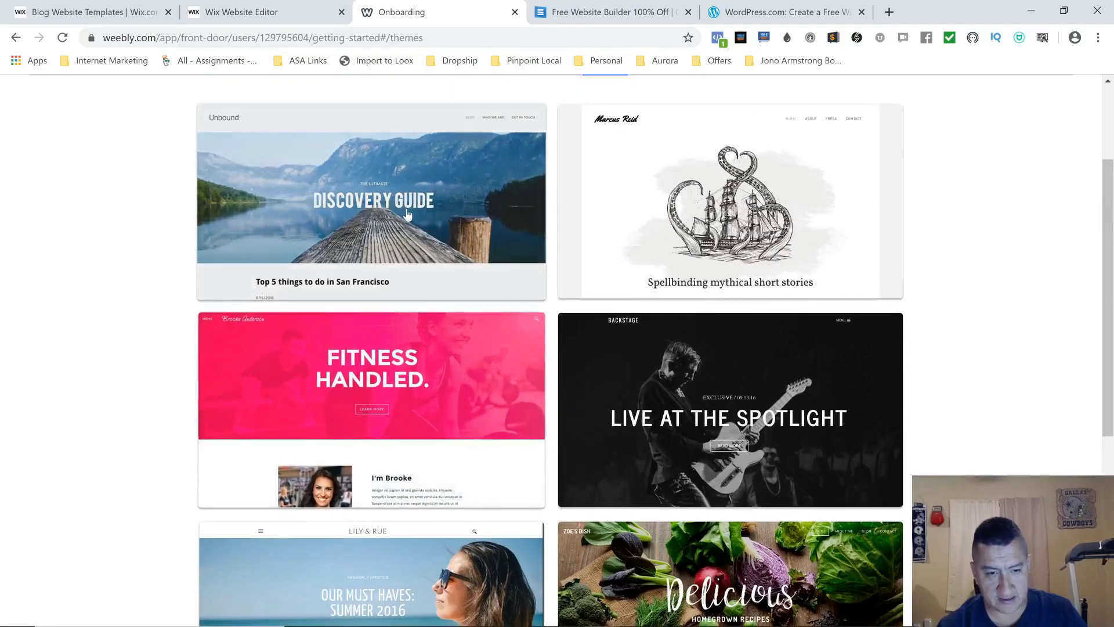
{"action": "left_click", "coordinate": [399, 354]}
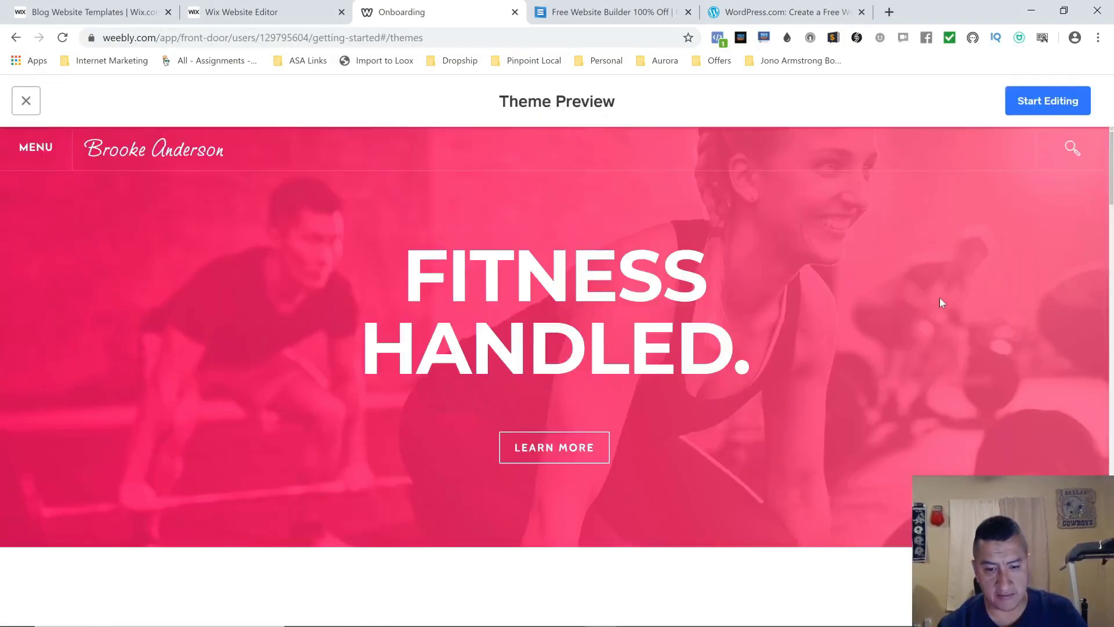
Scroll through the Fitness Handled preview, then start editing a site with it
{"action": "scroll", "coordinate": [939, 297], "scroll_direction": "down", "scroll_amount": 15}
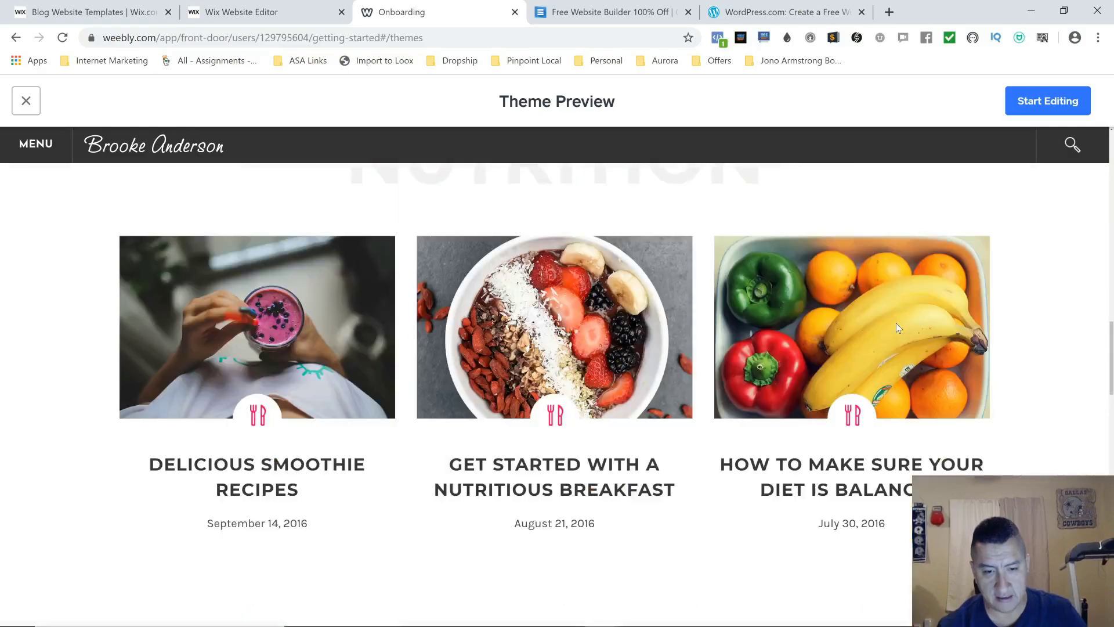
{"action": "scroll", "coordinate": [898, 328], "scroll_direction": "down", "scroll_amount": 11}
{"action": "scroll", "coordinate": [895, 328], "scroll_direction": "down", "scroll_amount": 12}
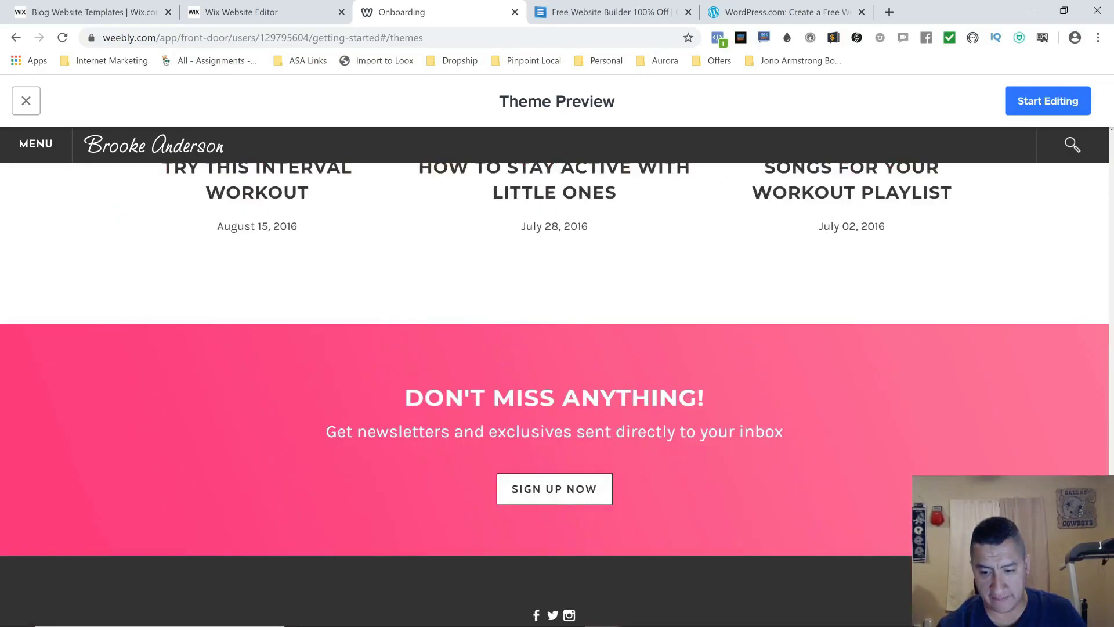
{"action": "left_click_drag", "start_coordinate": [1111, 569], "coordinate": [1108, 114]}
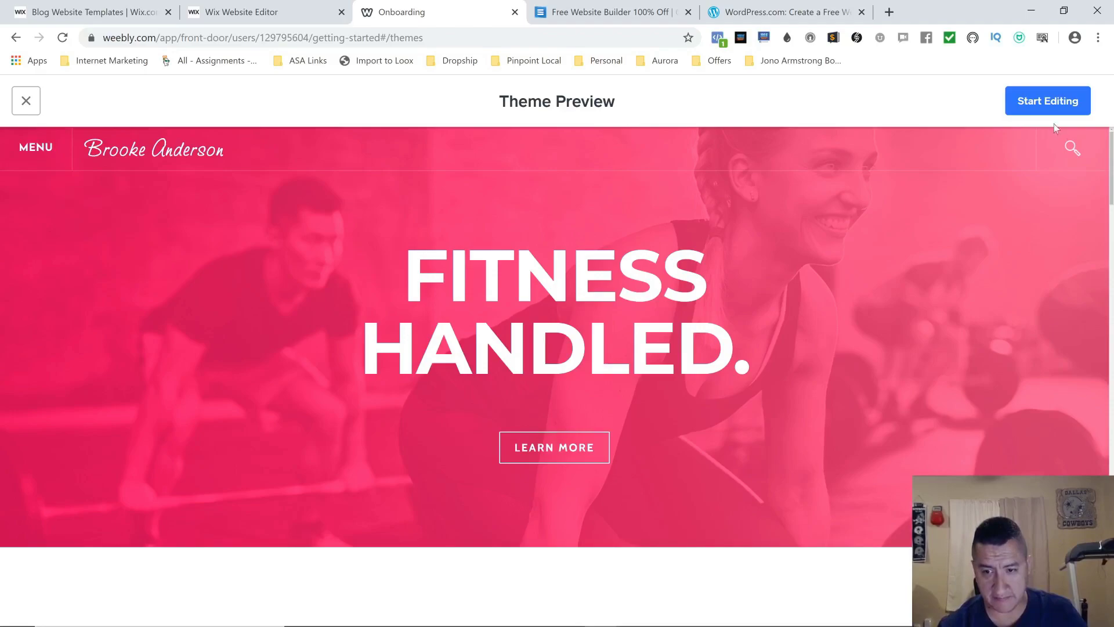
{"action": "left_click", "coordinate": [1037, 109]}
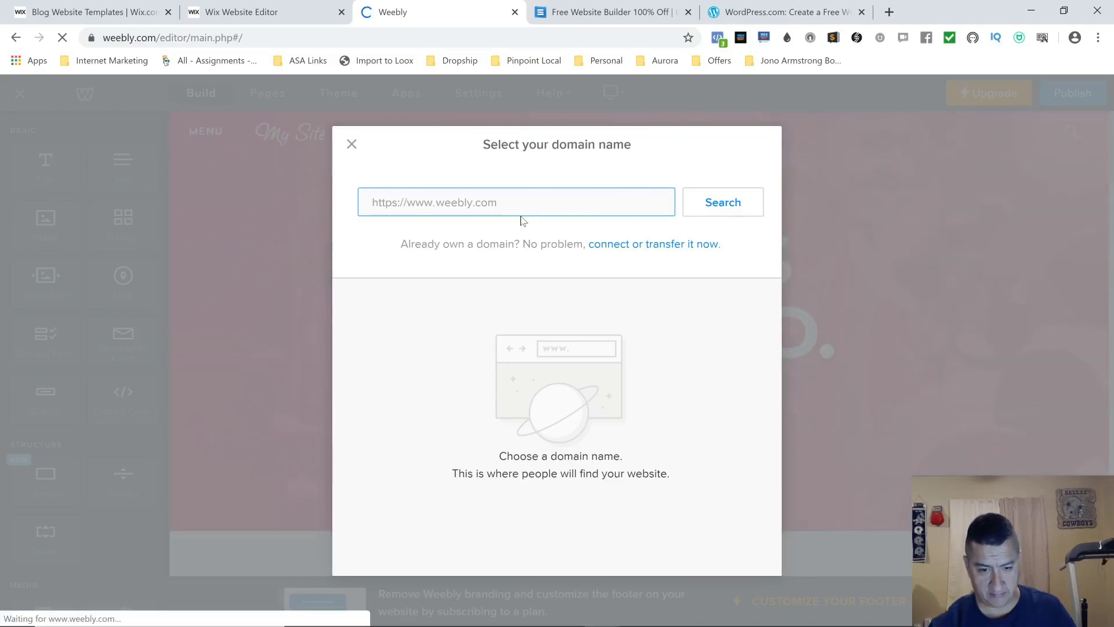
Leave the Weebly domain name field empty and switch to the SITE123 tab
{"action": "type", "text": "ff"}
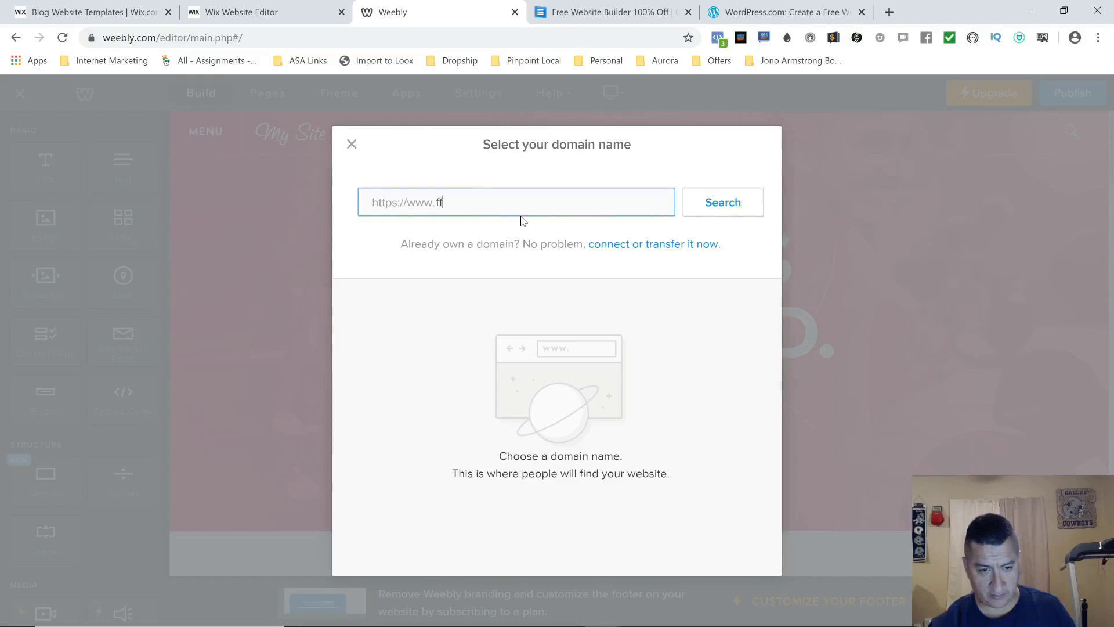
{"action": "key", "text": "BackSpace"}
{"action": "key", "text": "BackSpace"}
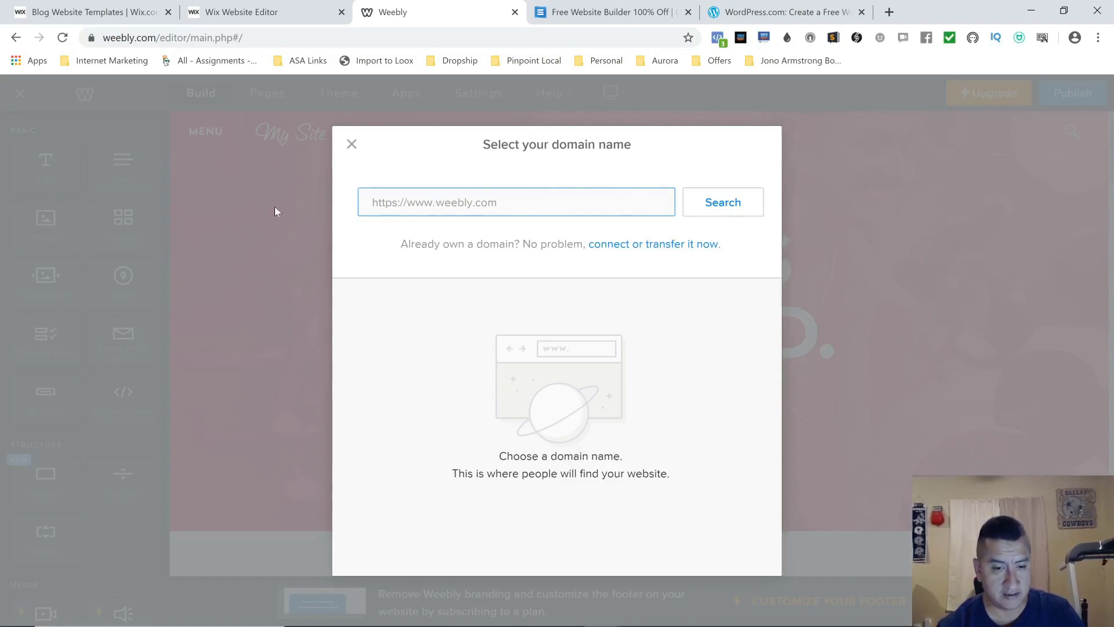
{"action": "left_click", "coordinate": [615, 14]}
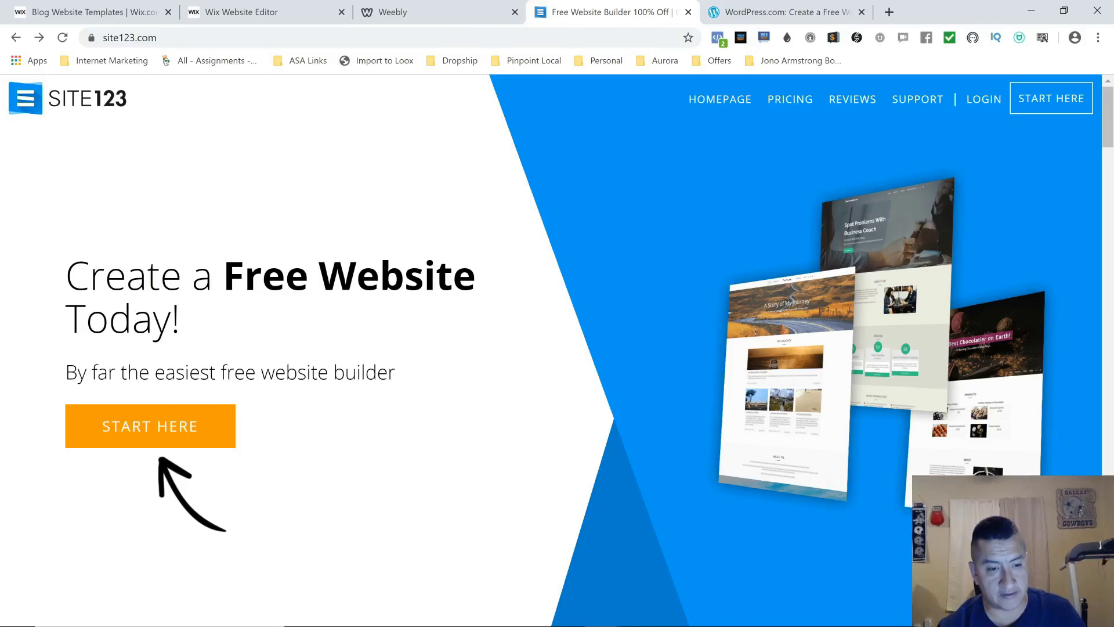
Use the START HERE button on site123.com to begin the free website sign-up
{"action": "left_click", "coordinate": [129, 429]}
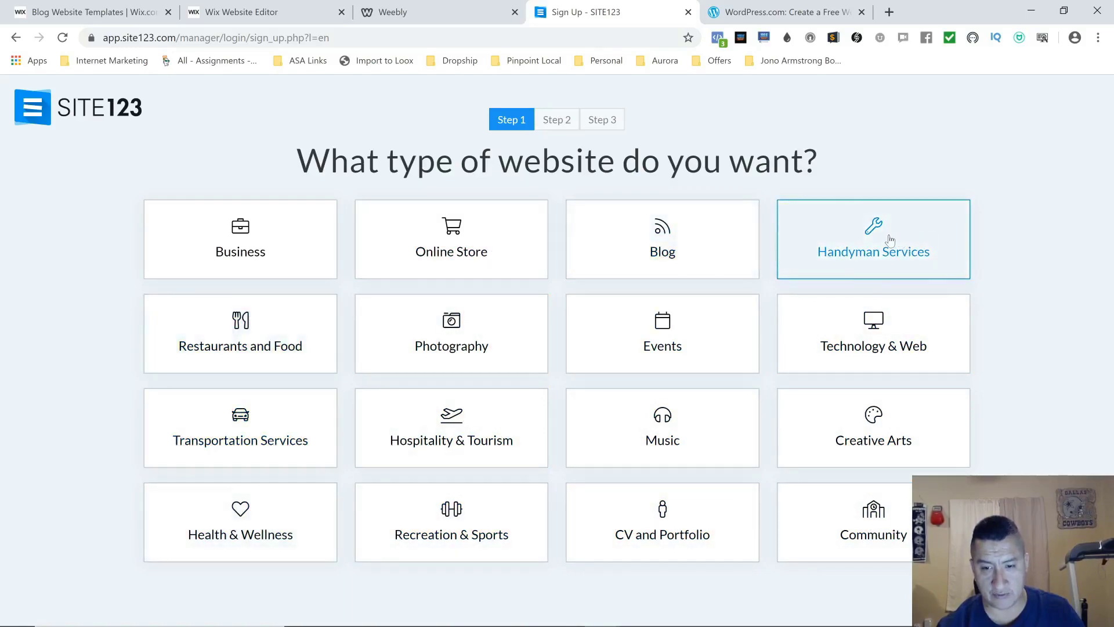
Choose Blog as the website type and name it 'Internet Marketing Maestro'
{"action": "left_click", "coordinate": [673, 249]}
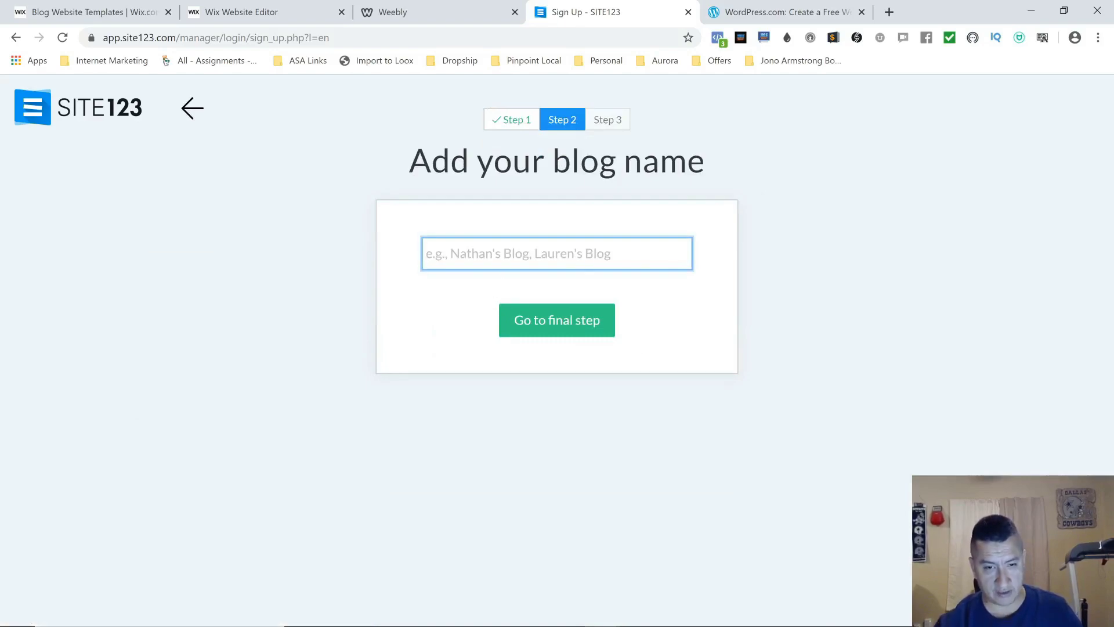
{"action": "type", "text": "Oscar"}
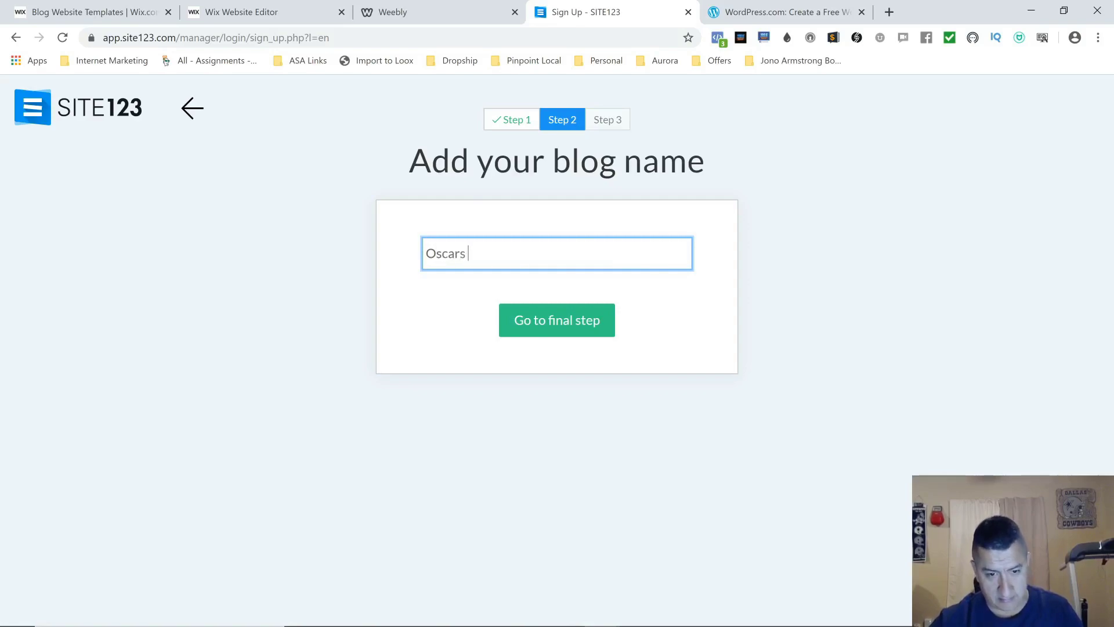
{"action": "type", "text": "s"}
{"action": "key", "text": "BackSpace"}
{"action": "key", "text": "BackSpace"}
{"action": "key", "text": "BackSpace"}
{"action": "key", "text": "BackSpace"}
{"action": "key", "text": "BackSpace"}
{"action": "key", "text": "BackSpace"}
{"action": "key", "text": "BackSpace"}
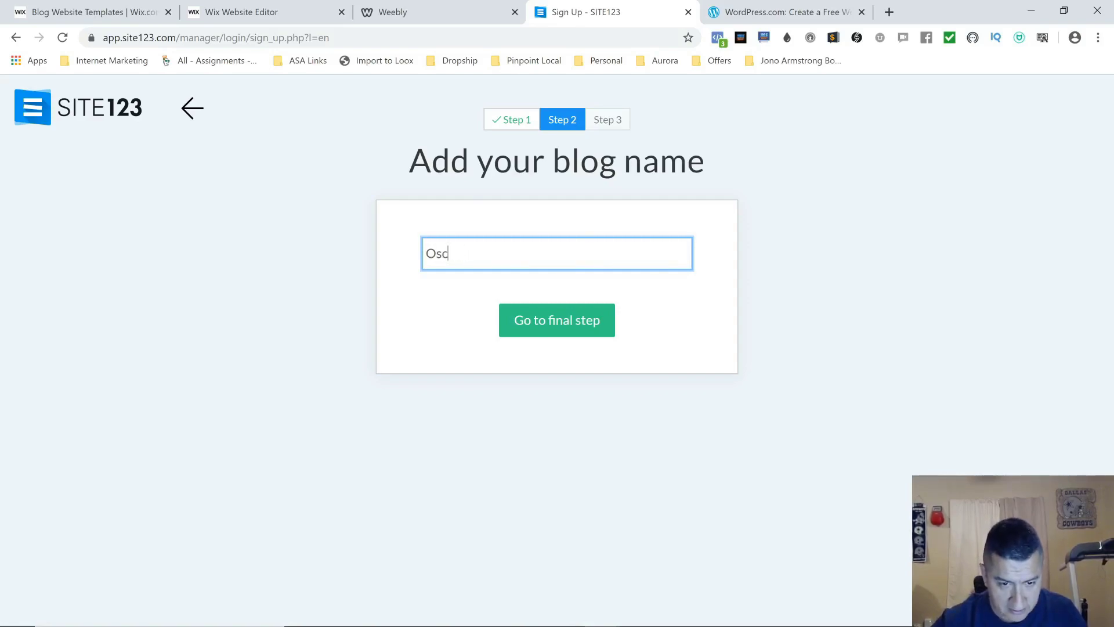
{"action": "type", "text": "Internet Marketin"}
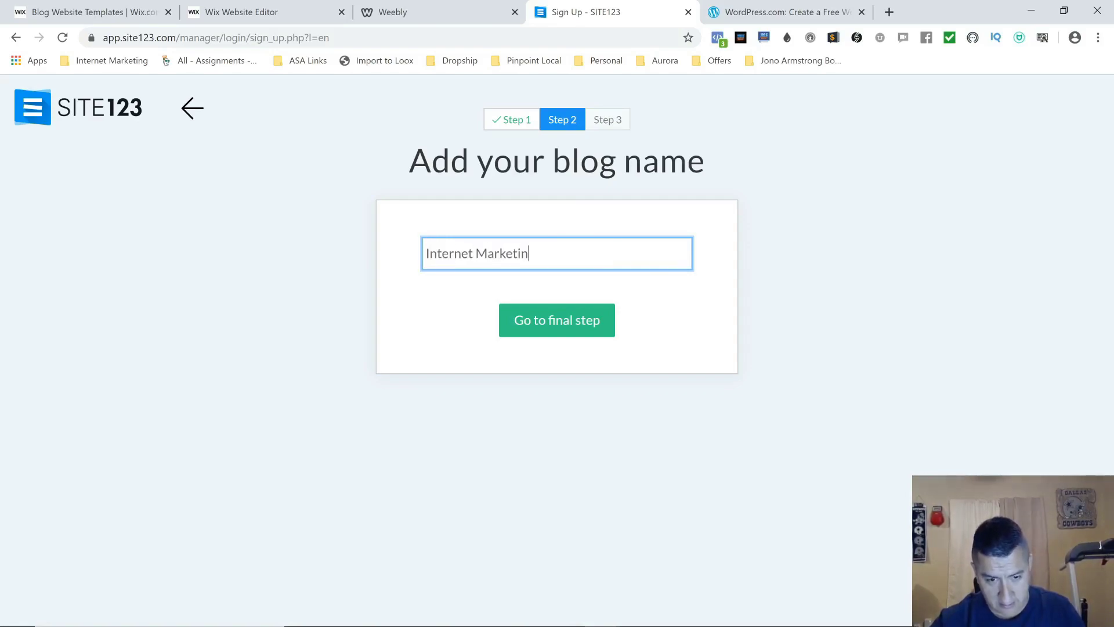
{"action": "type", "text": "g Maestro"}
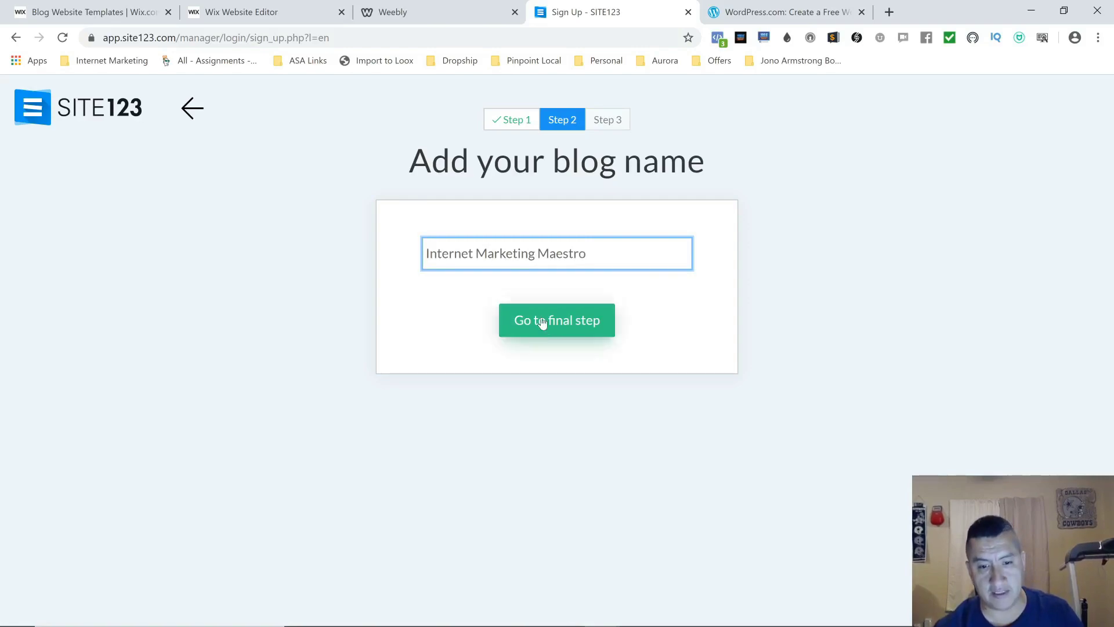
{"action": "left_click", "coordinate": [567, 326]}
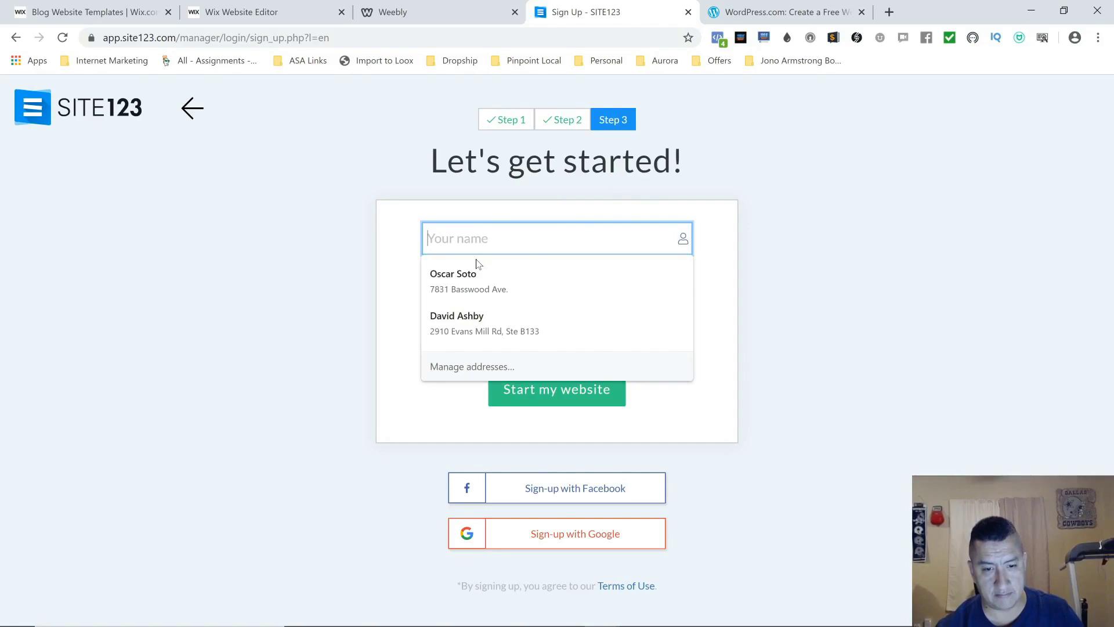
Autofill the saved name and e-mail, enter a password, and submit the sign-up without saving the password
{"action": "left_click", "coordinate": [479, 266]}
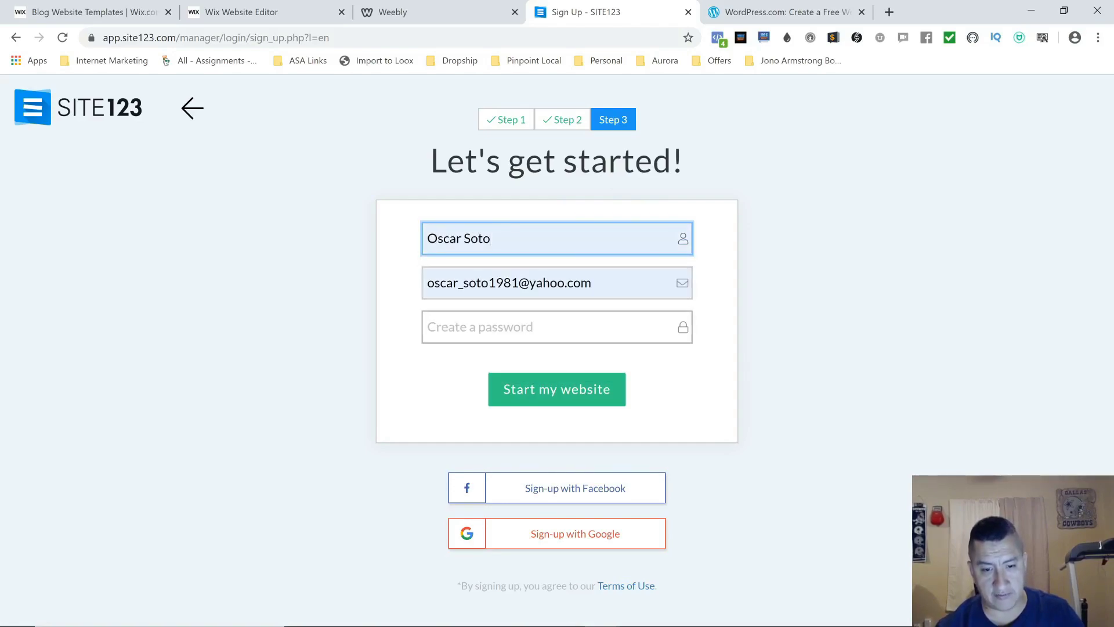
{"action": "left_click", "coordinate": [557, 326]}
{"action": "left_click", "coordinate": [558, 389]}
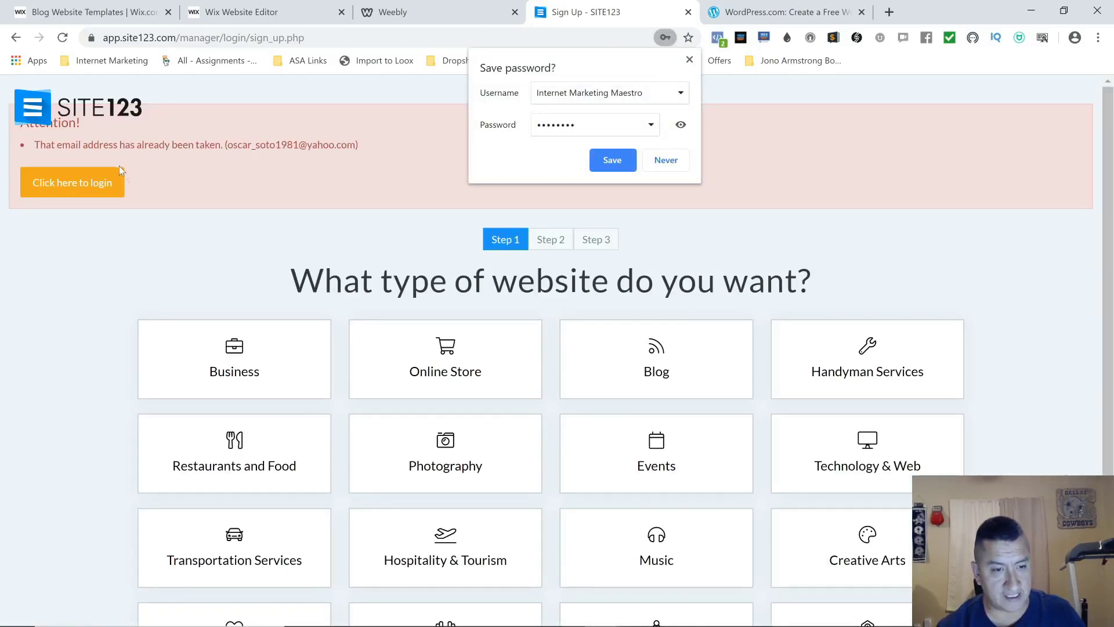
{"action": "left_click", "coordinate": [689, 59]}
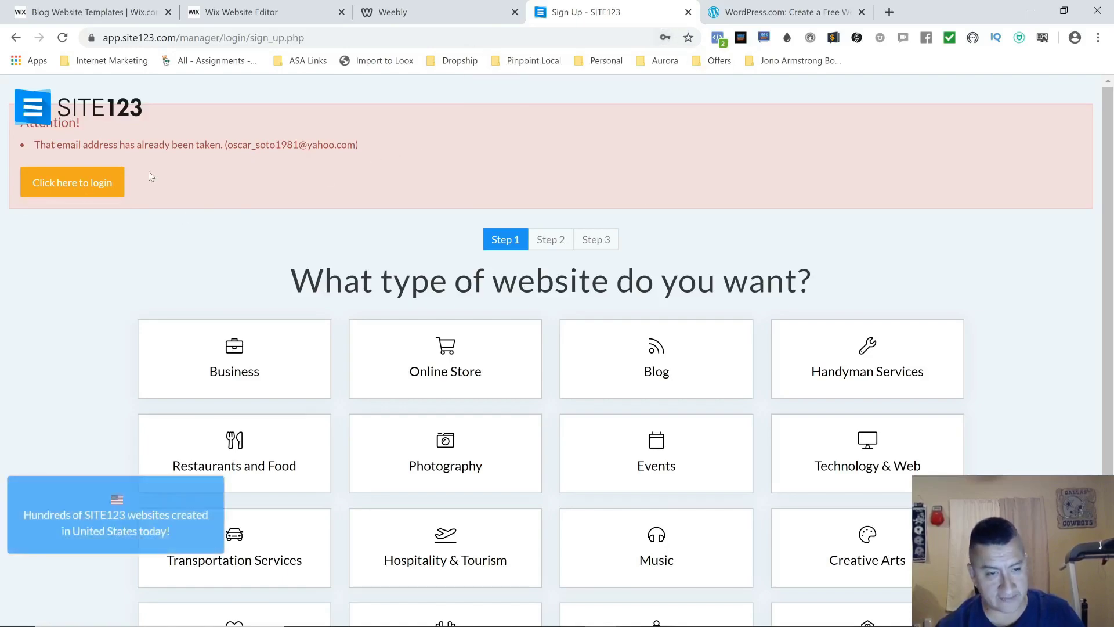
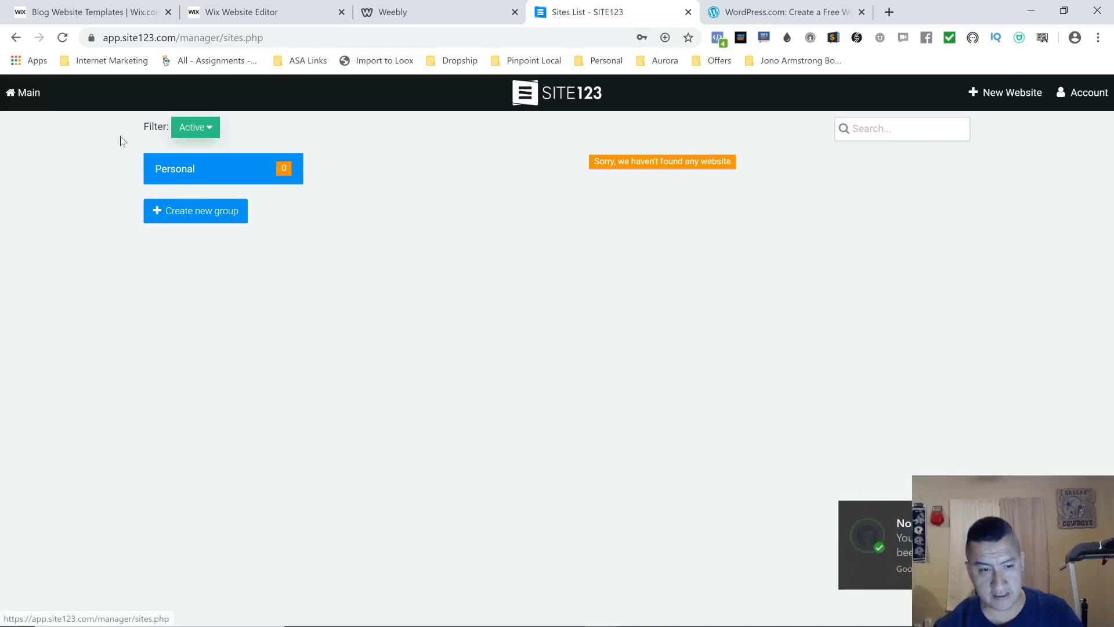
Start a new website in SITE123 and choose Blog as its type
{"action": "left_click", "coordinate": [1009, 92]}
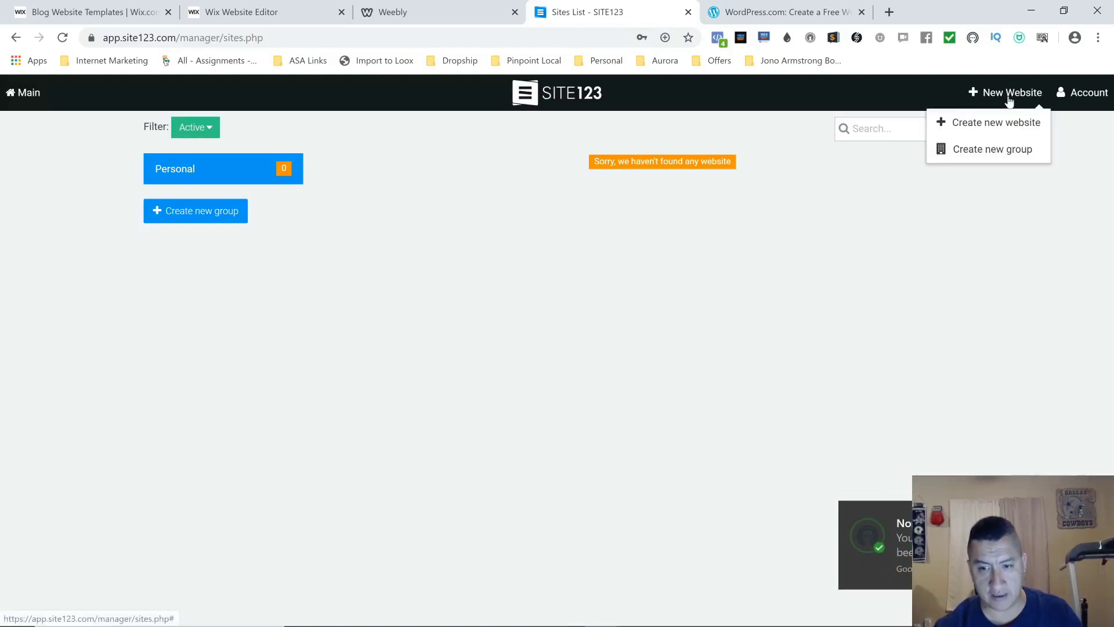
{"action": "left_click", "coordinate": [996, 123]}
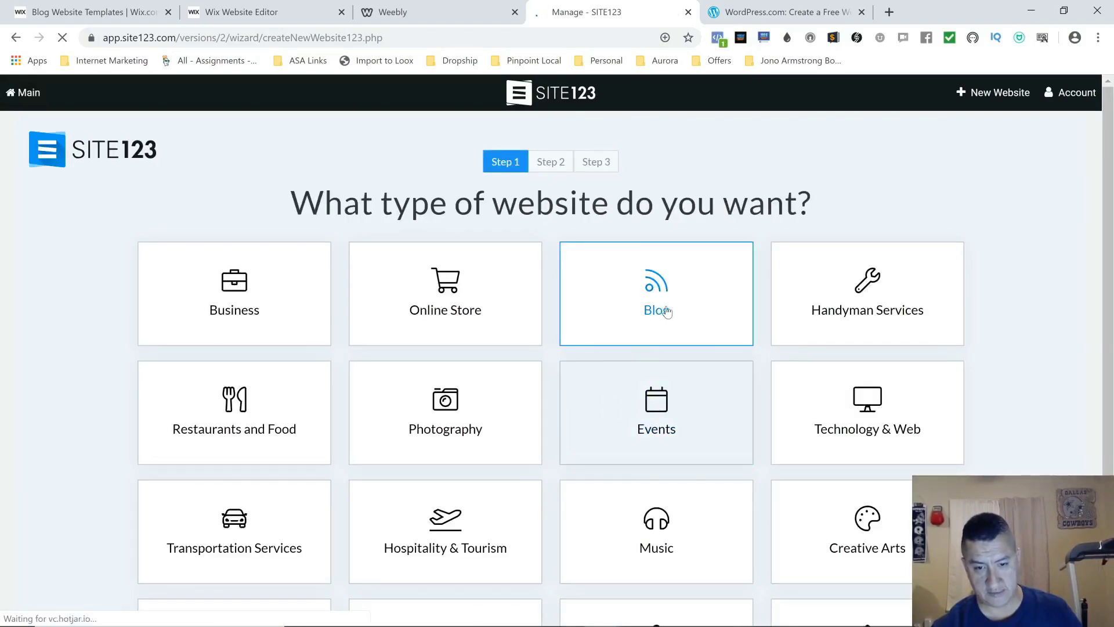
{"action": "left_click", "coordinate": [724, 316]}
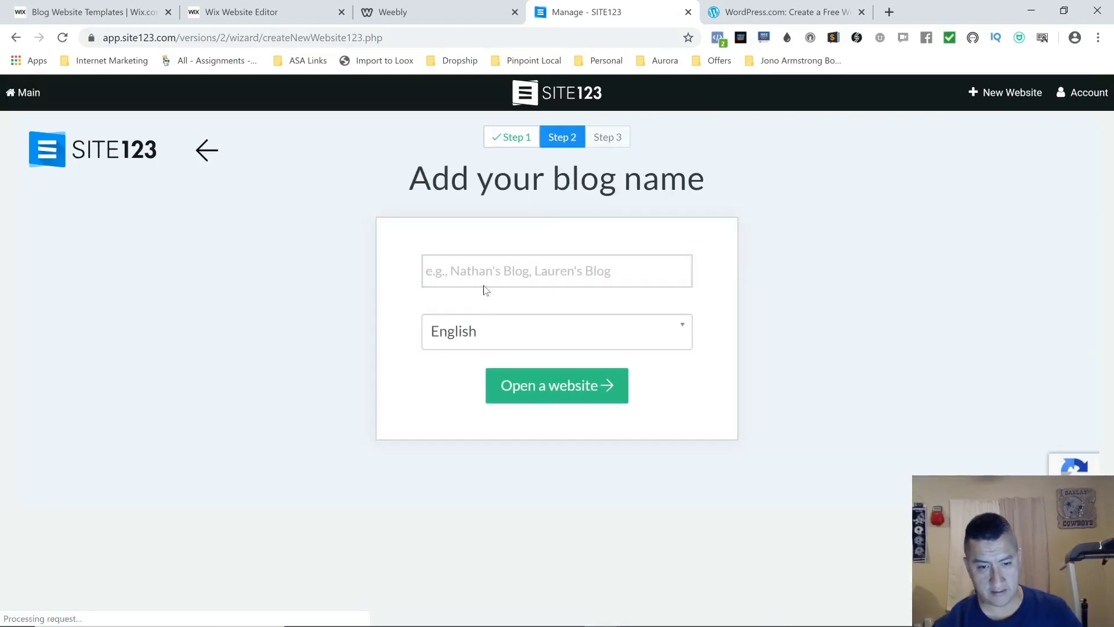
Name the blog 'Internet Marketing Maestro', keep English as the language, and create it
{"action": "type", "text": "Int"}
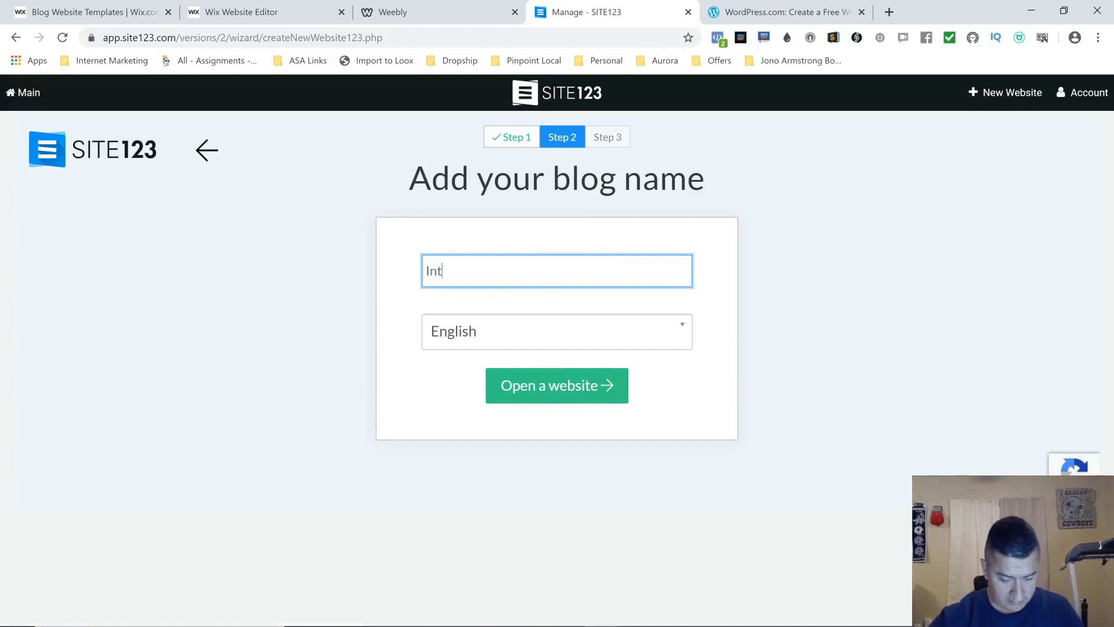
{"action": "type", "text": "ernet Marketing Maestro"}
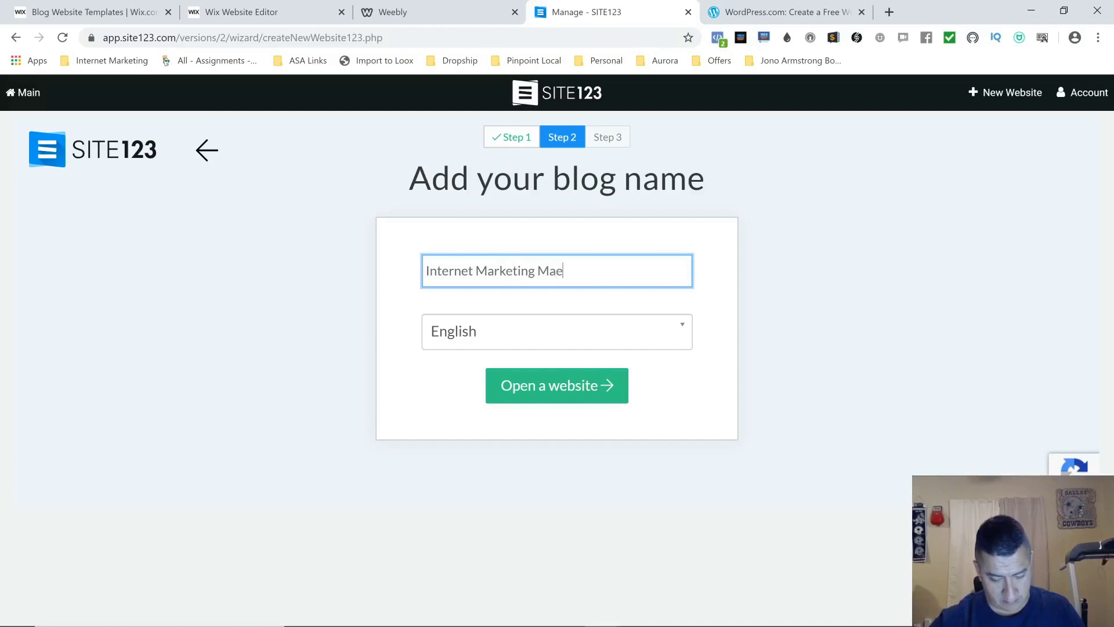
{"action": "left_click", "coordinate": [542, 333]}
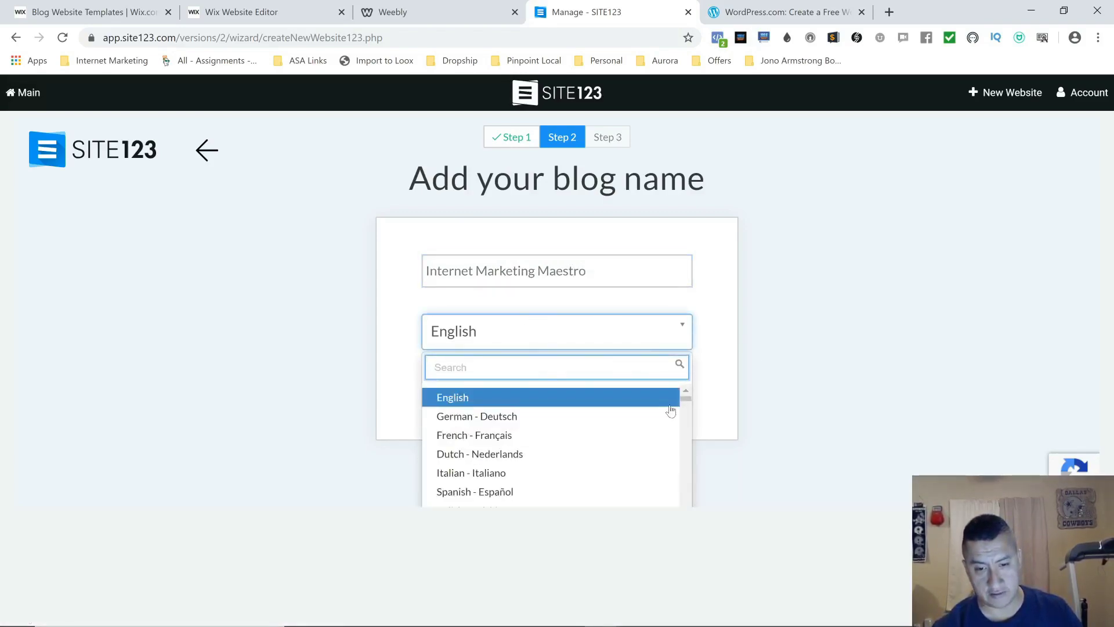
{"action": "scroll", "coordinate": [690, 418], "scroll_direction": "down", "scroll_amount": 5}
{"action": "scroll", "coordinate": [691, 434], "scroll_direction": "down", "scroll_amount": 15}
{"action": "scroll", "coordinate": [687, 432], "scroll_direction": "up", "scroll_amount": 20}
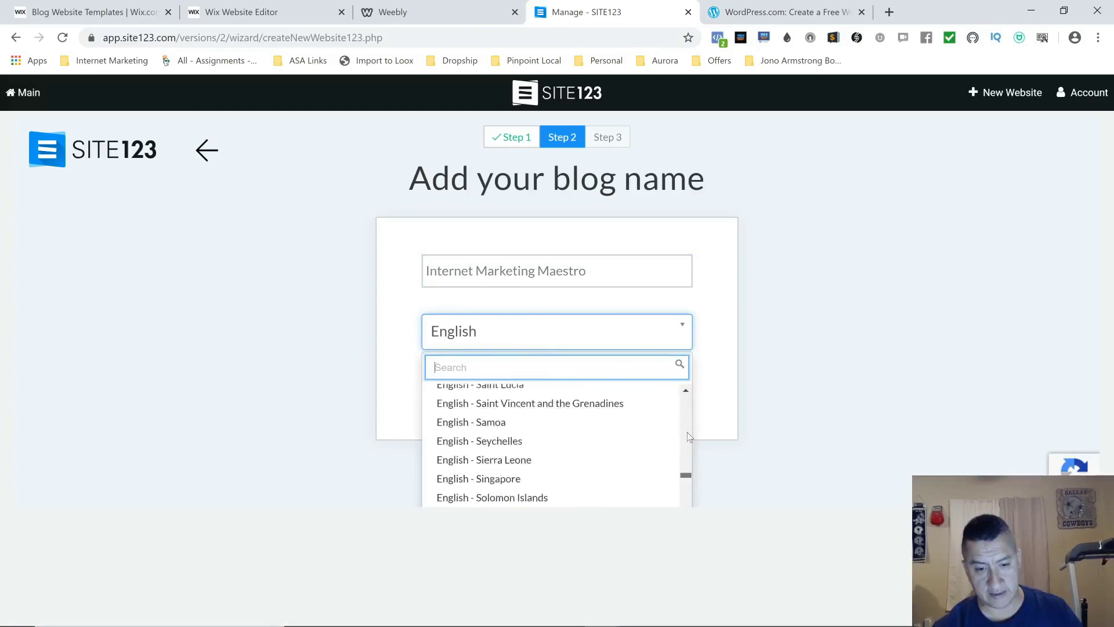
{"action": "left_click", "coordinate": [733, 373]}
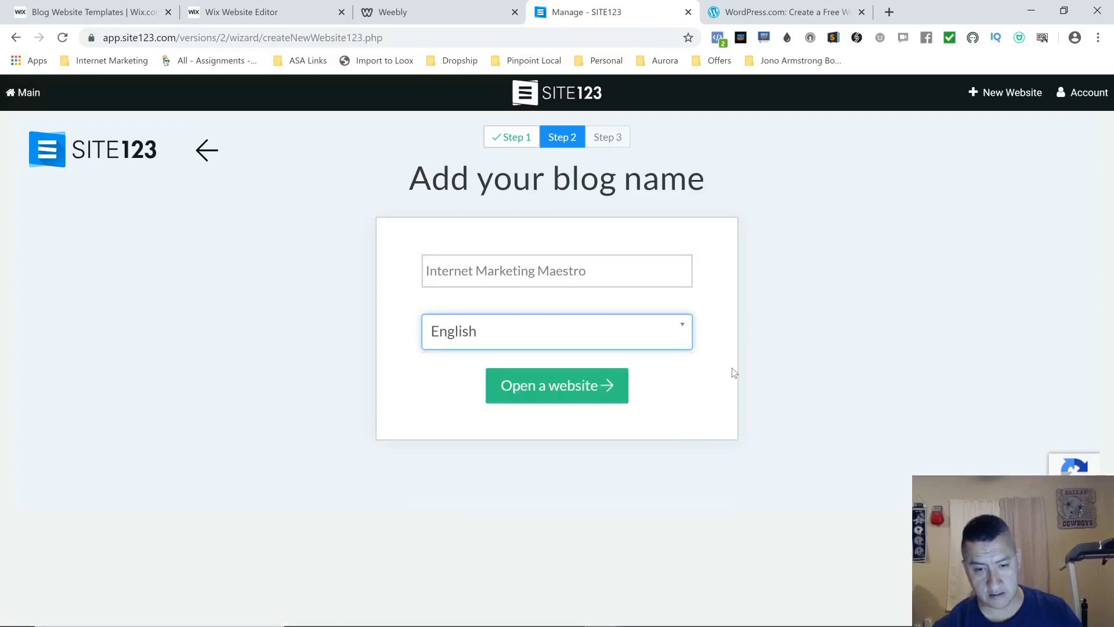
{"action": "left_click", "coordinate": [576, 389]}
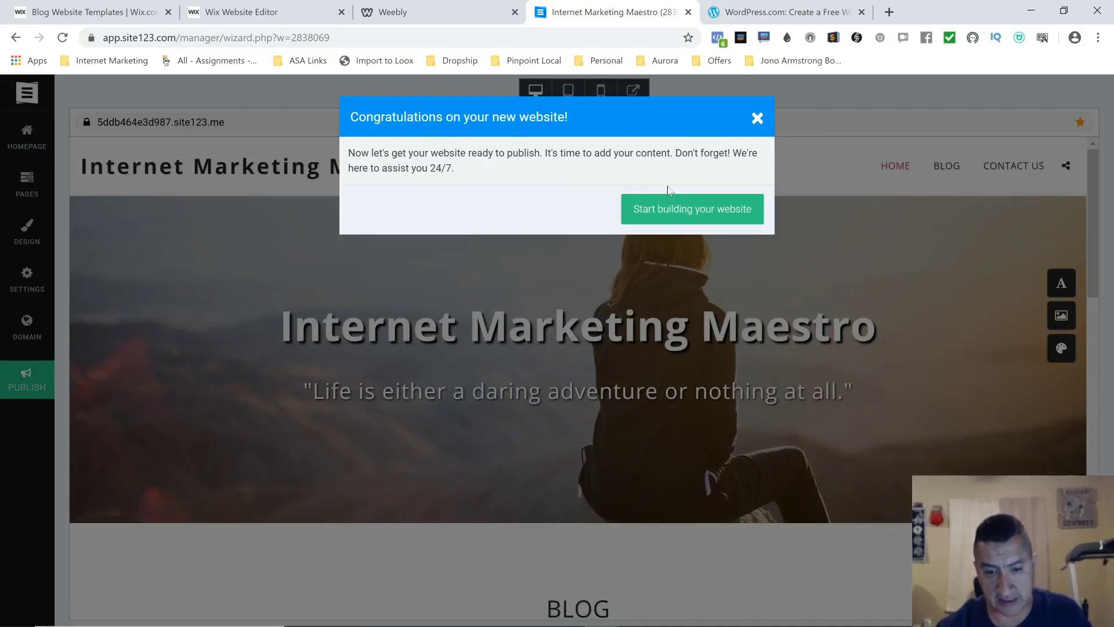
Dismiss the congratulations message and close the homepage tour tip
{"action": "left_click", "coordinate": [700, 216]}
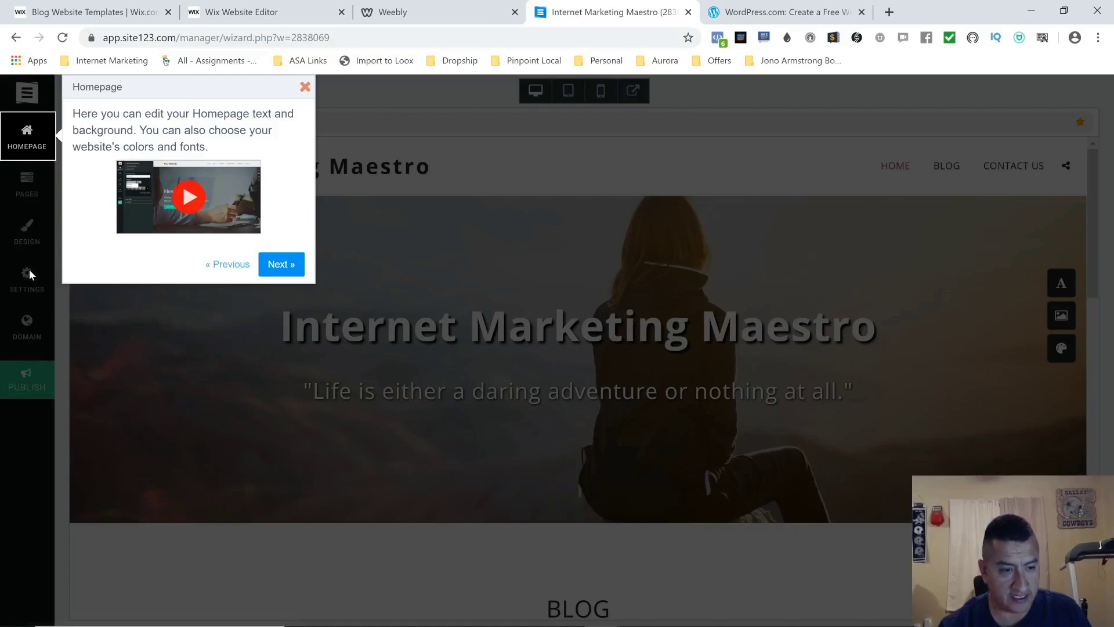
{"action": "left_click", "coordinate": [304, 88]}
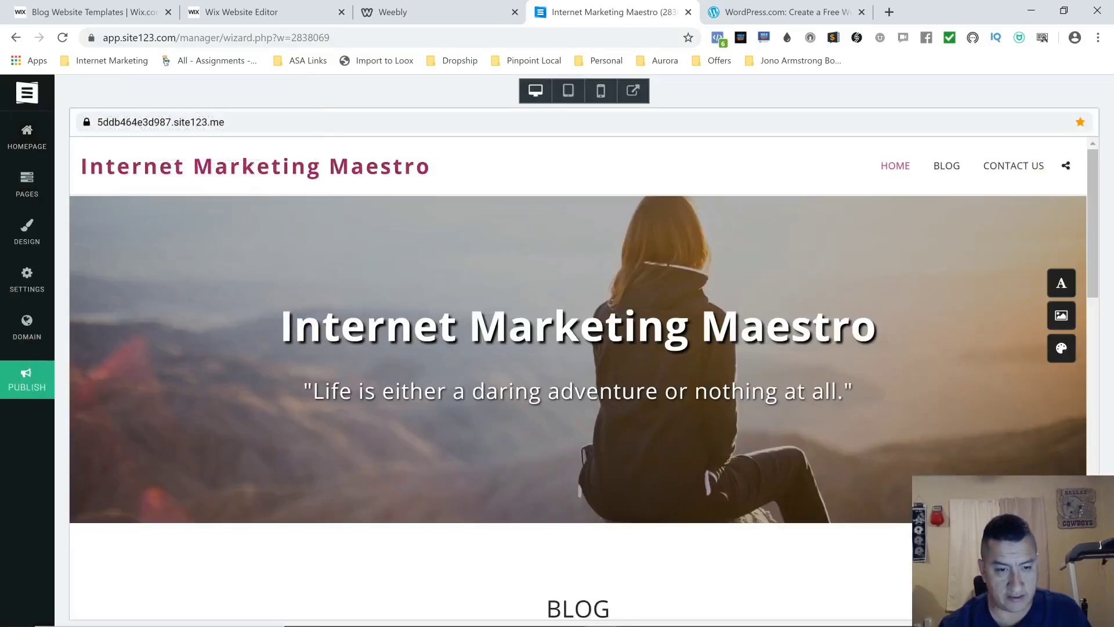
Scroll through the sample blog posts, then switch to the WordPress.com browser tab
{"action": "left_click_drag", "start_coordinate": [1090, 231], "coordinate": [1096, 148]}
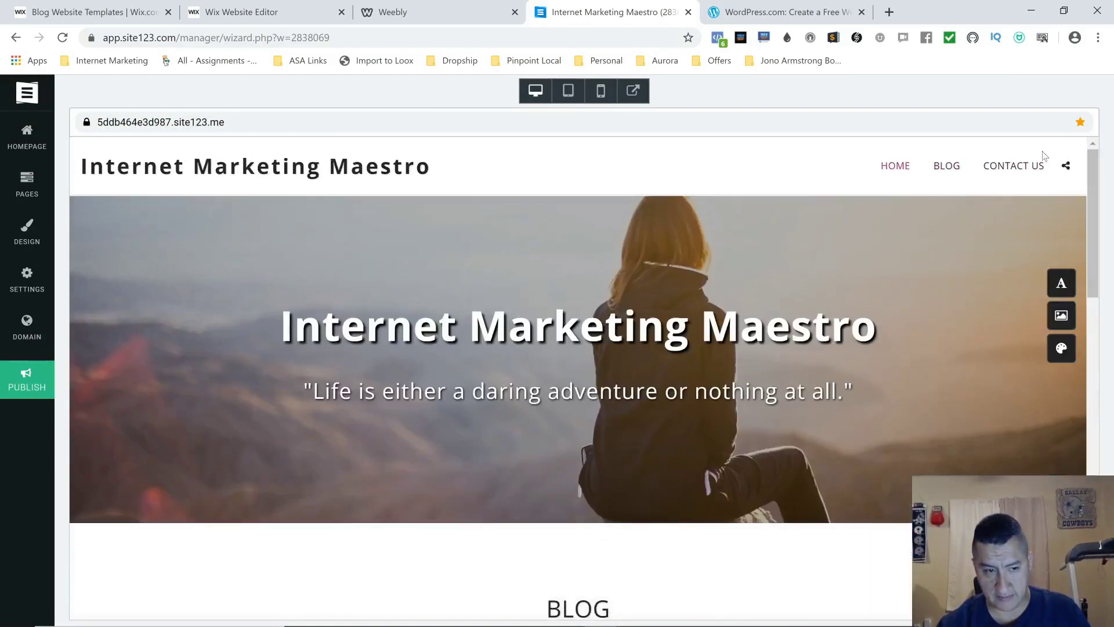
{"action": "scroll", "coordinate": [203, 245], "scroll_direction": "down", "scroll_amount": 1}
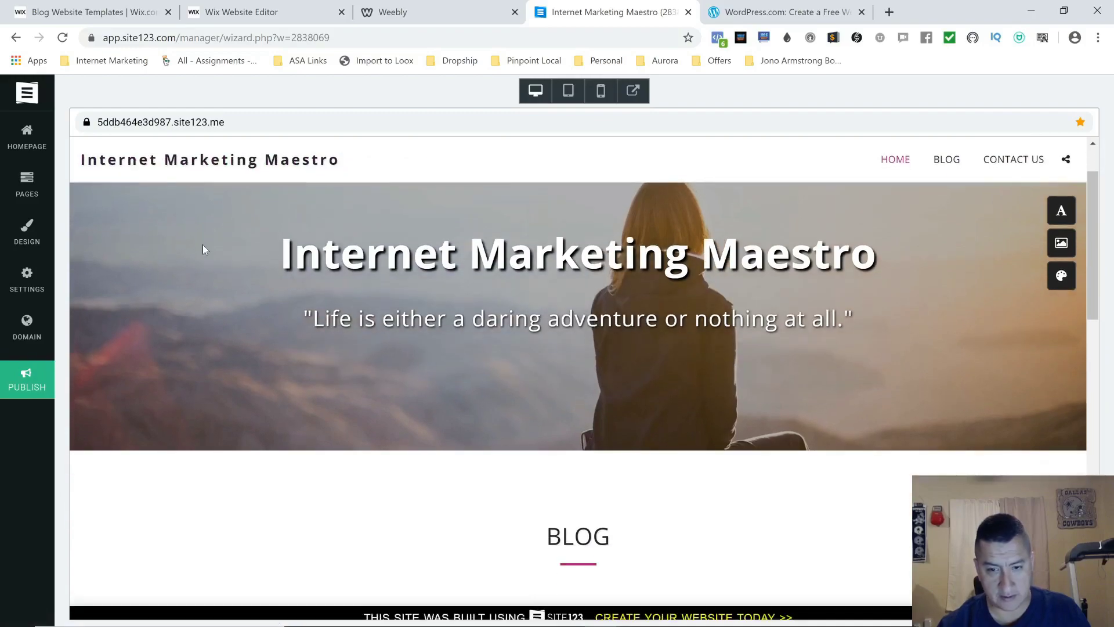
{"action": "scroll", "coordinate": [203, 245], "scroll_direction": "up", "scroll_amount": 1}
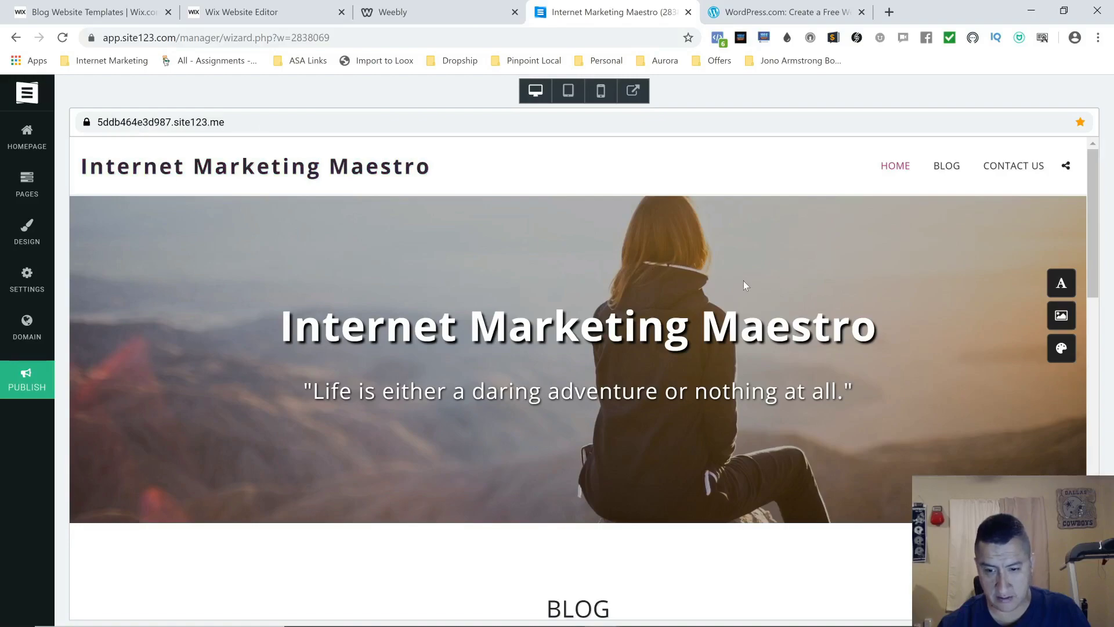
{"action": "scroll", "coordinate": [743, 285], "scroll_direction": "down", "scroll_amount": 3}
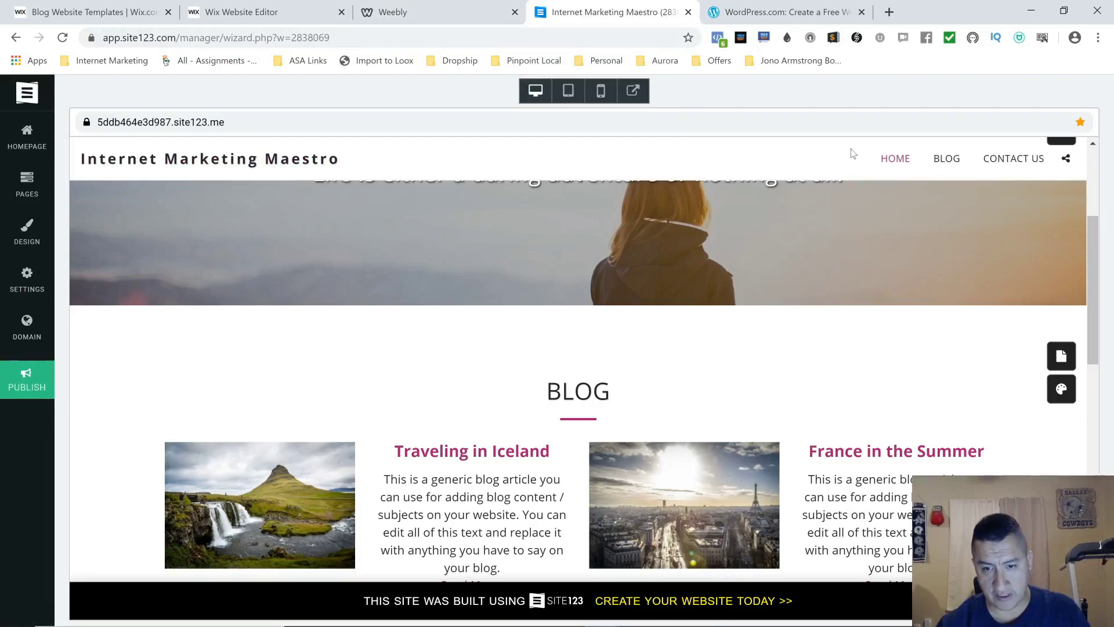
{"action": "scroll", "coordinate": [585, 463], "scroll_direction": "down", "scroll_amount": 5}
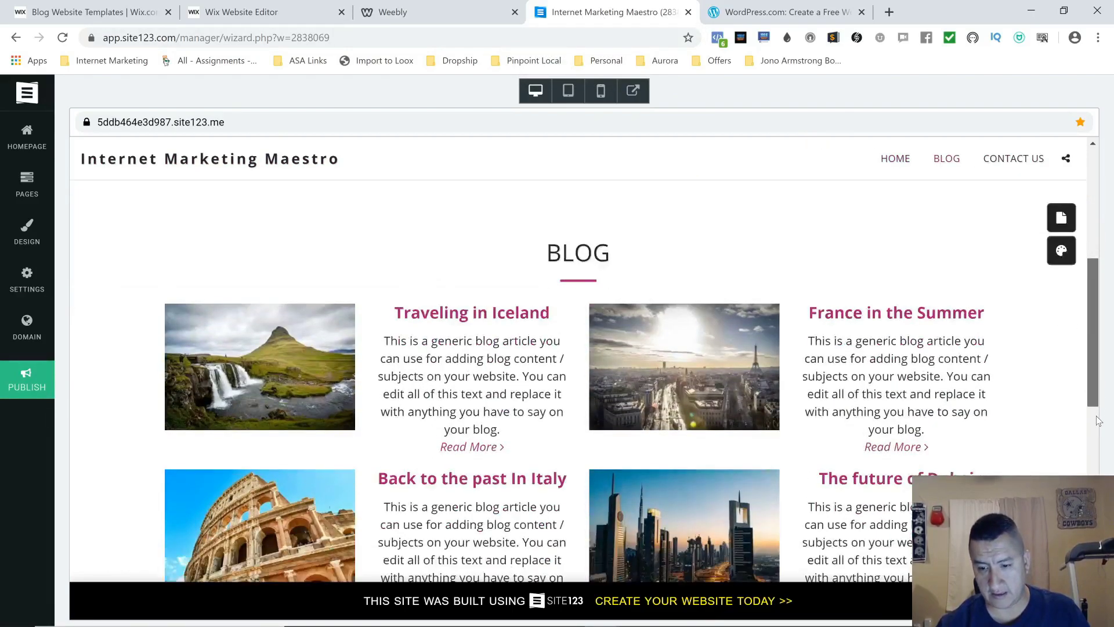
{"action": "left_click", "coordinate": [793, 12]}
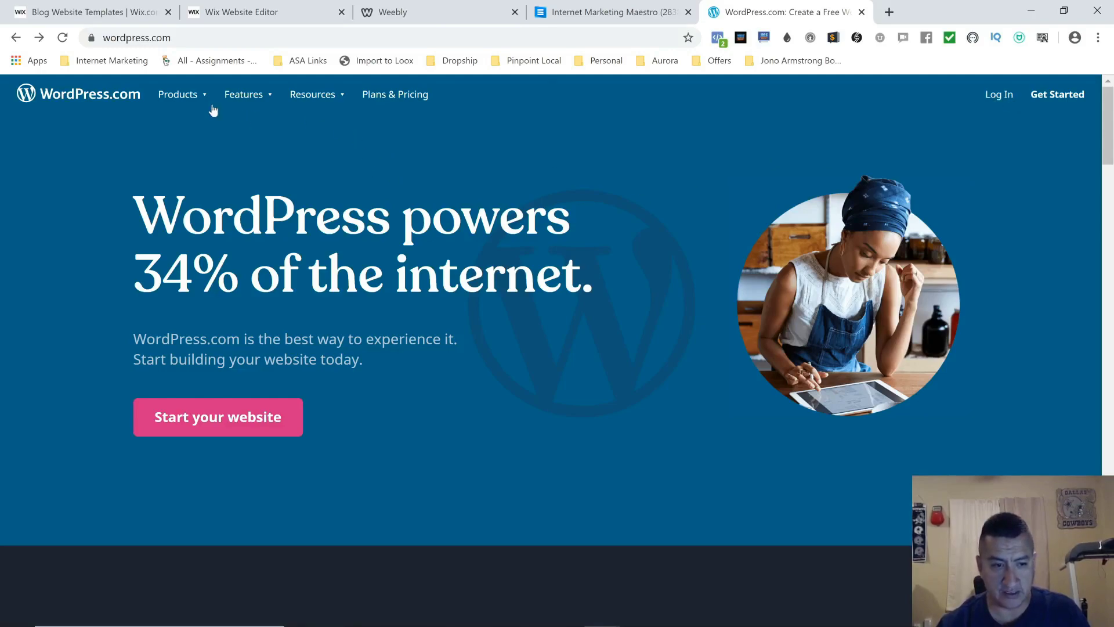
Start a WordPress.com website and autofill the saved e-mail and username
{"action": "mouse_move", "coordinate": [191, 98]}
{"action": "left_click", "coordinate": [217, 418]}
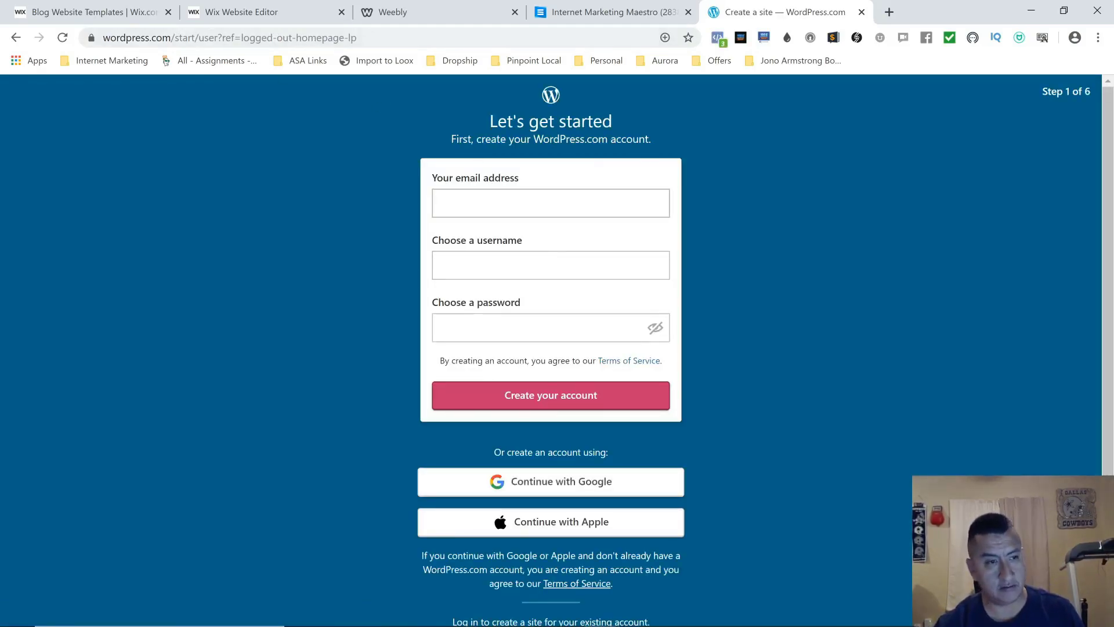
{"action": "left_click", "coordinate": [482, 211]}
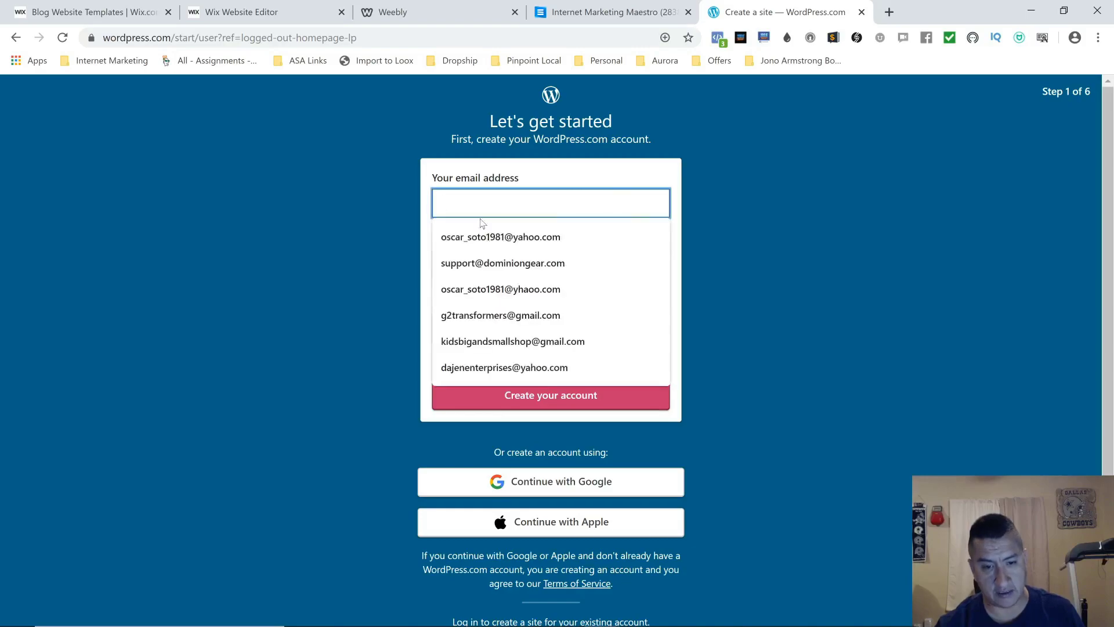
{"action": "left_click", "coordinate": [490, 233]}
{"action": "key", "text": "Tab"}
{"action": "left_click", "coordinate": [540, 266]}
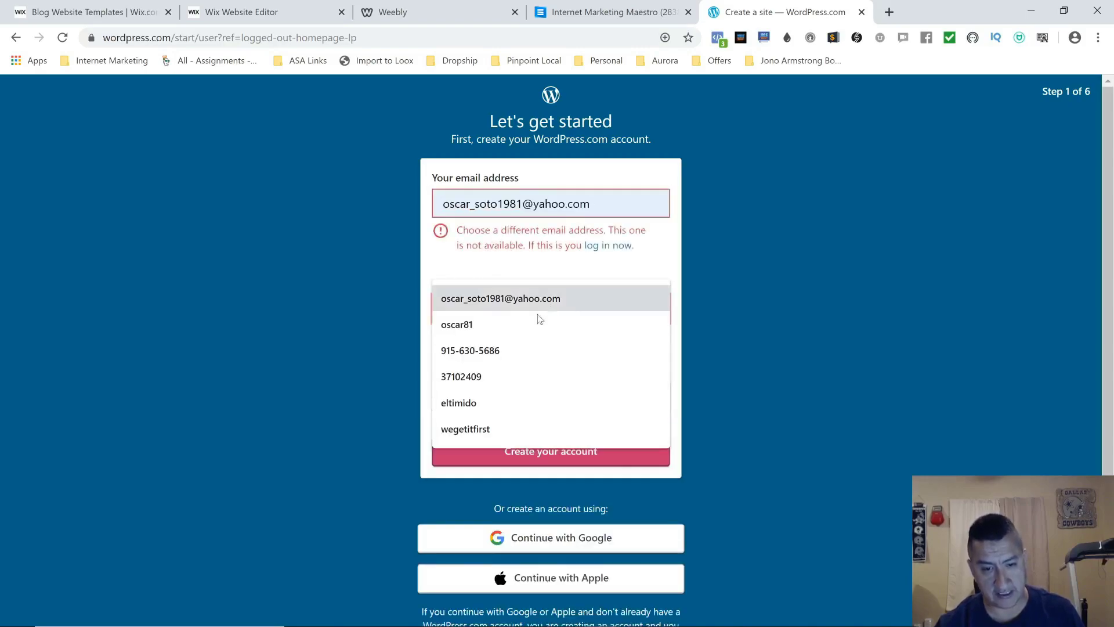
{"action": "left_click", "coordinate": [540, 317]}
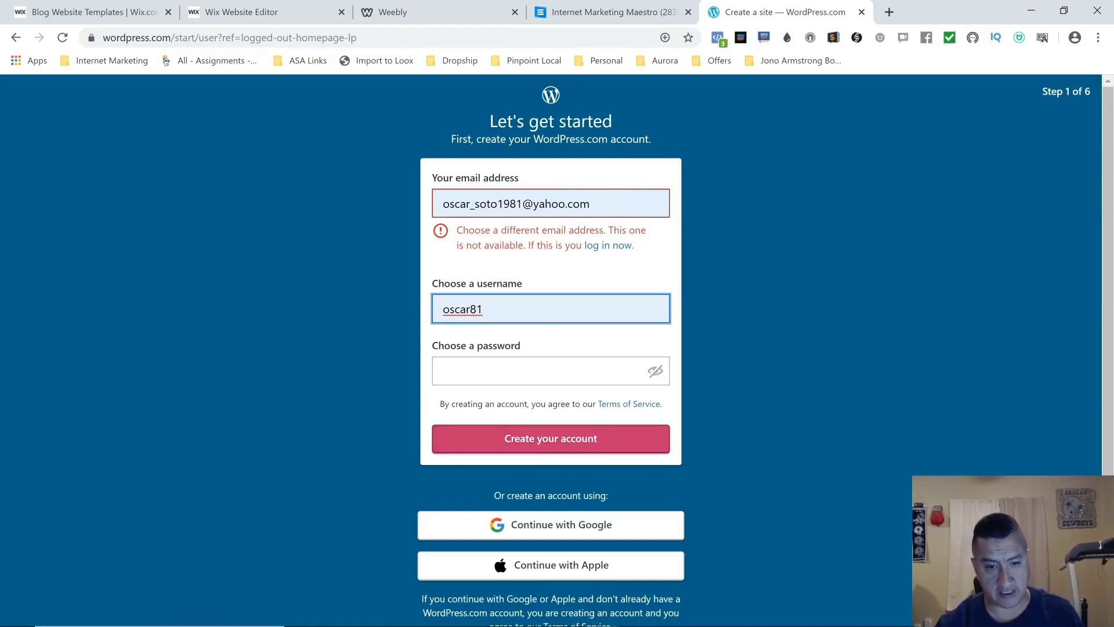
Follow the log-in link after the e-mail is flagged as already taken
{"action": "left_click_drag", "start_coordinate": [598, 204], "coordinate": [428, 220]}
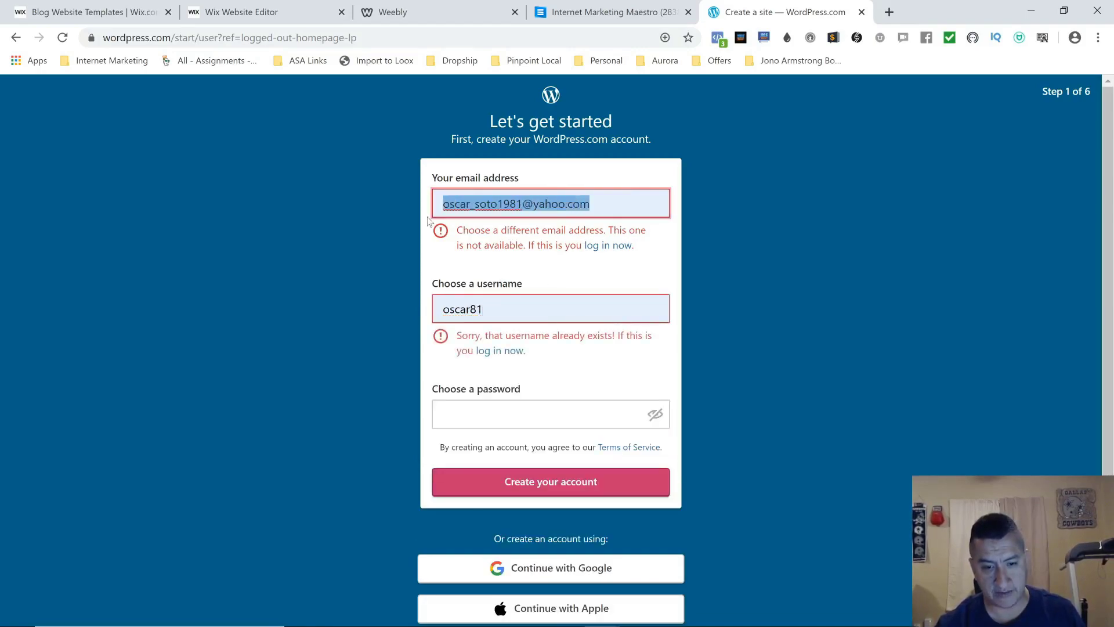
{"action": "left_click", "coordinate": [804, 280]}
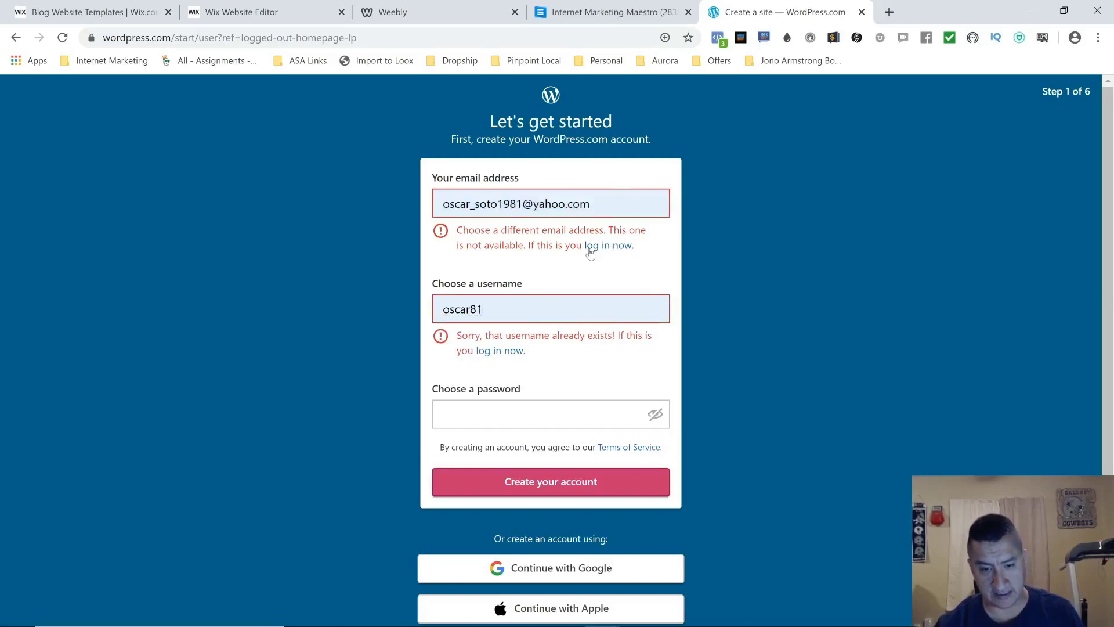
{"action": "left_click", "coordinate": [614, 251]}
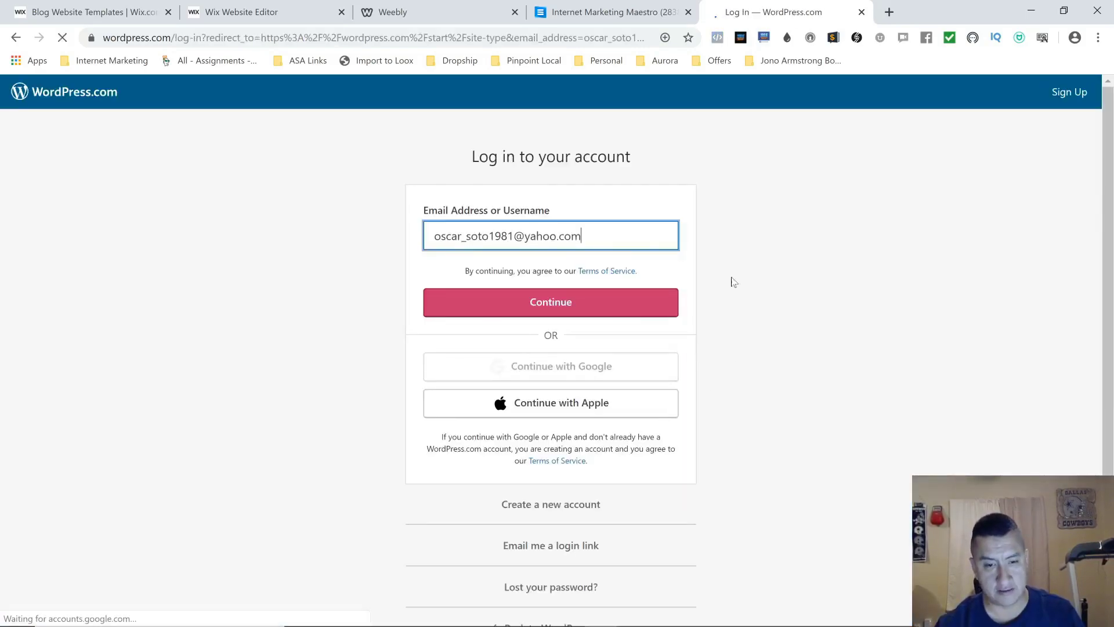
Enter the account password and retry the log-in after it fails
{"action": "left_click", "coordinate": [837, 291]}
{"action": "left_click", "coordinate": [552, 301]}
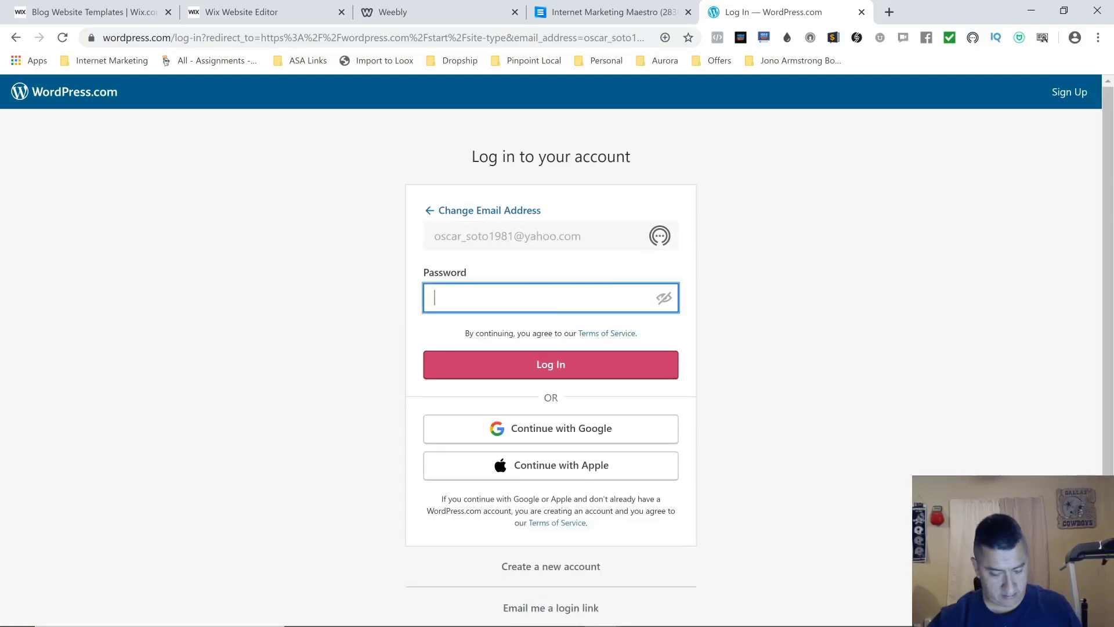
{"action": "type", "text": "*"}
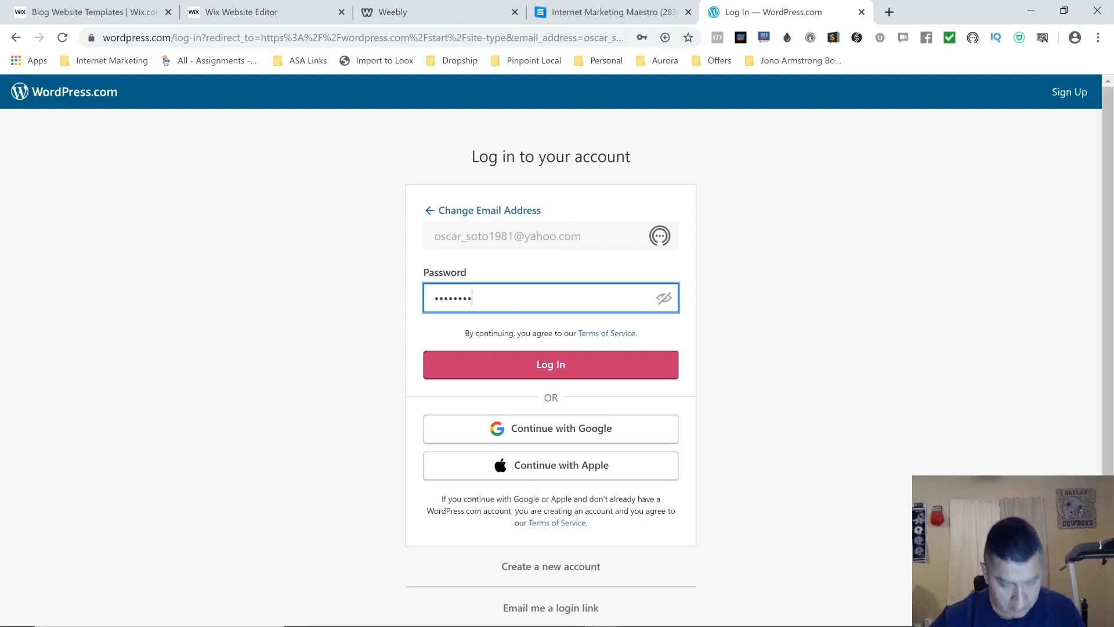
{"action": "left_click", "coordinate": [589, 356]}
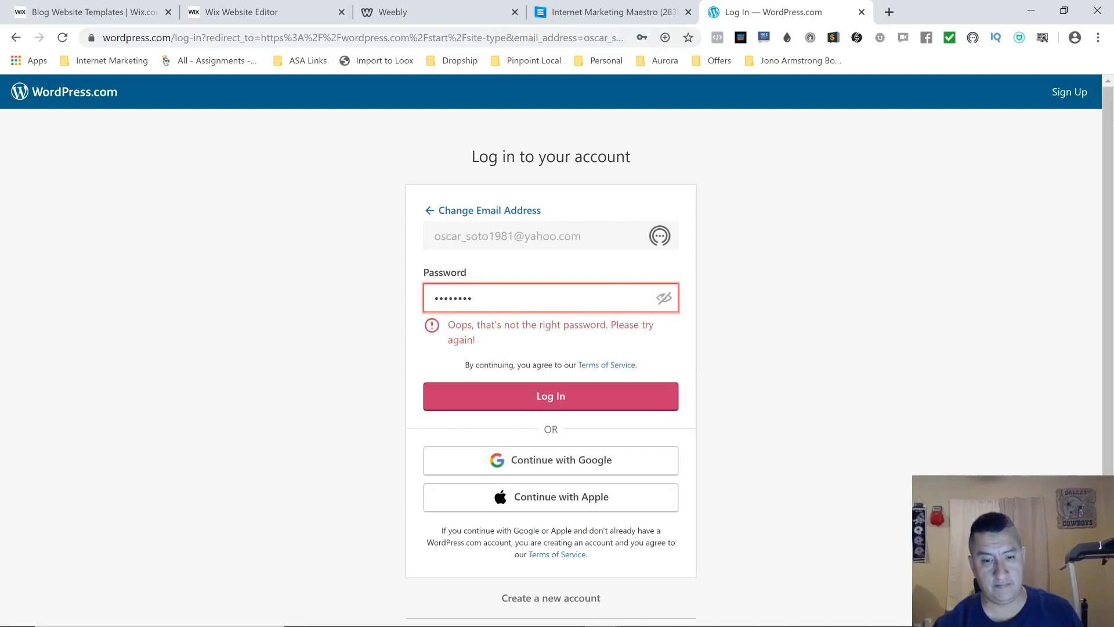
{"action": "left_click", "coordinate": [522, 296]}
{"action": "left_click", "coordinate": [522, 296]}
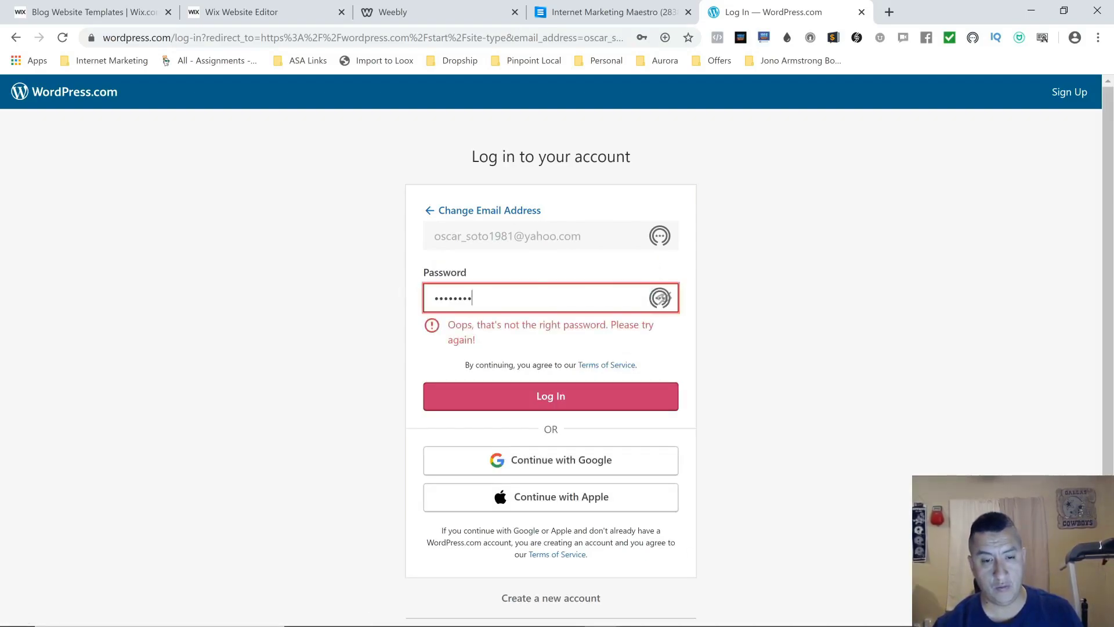
{"action": "key", "text": "ctrl+a"}
{"action": "type", "text": "***"}
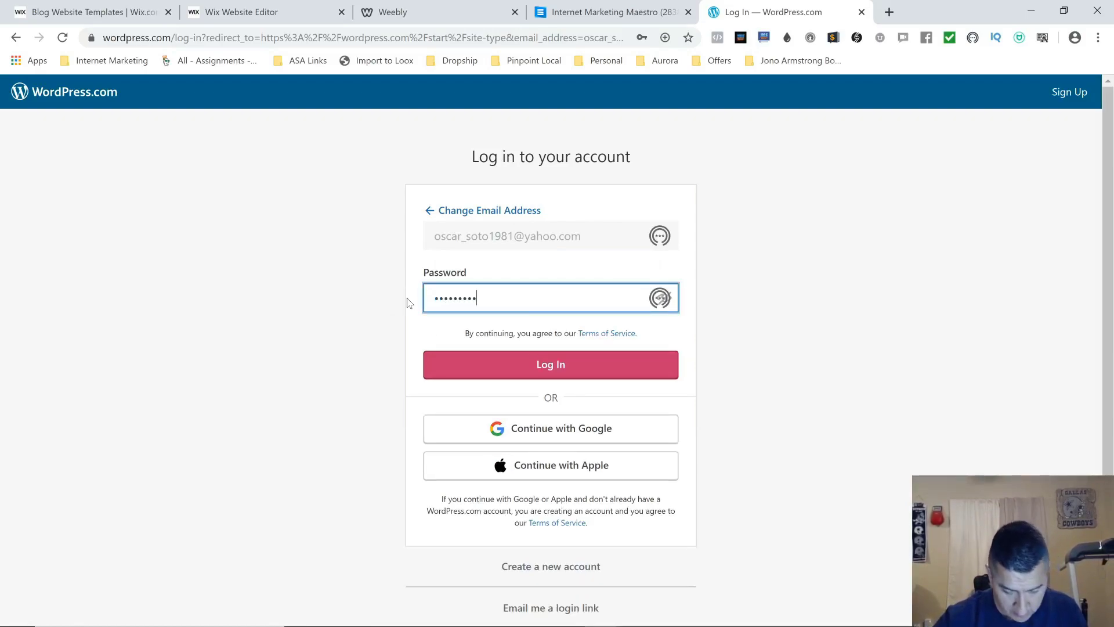
{"action": "type", "text": "*********"}
{"action": "left_click", "coordinate": [544, 371]}
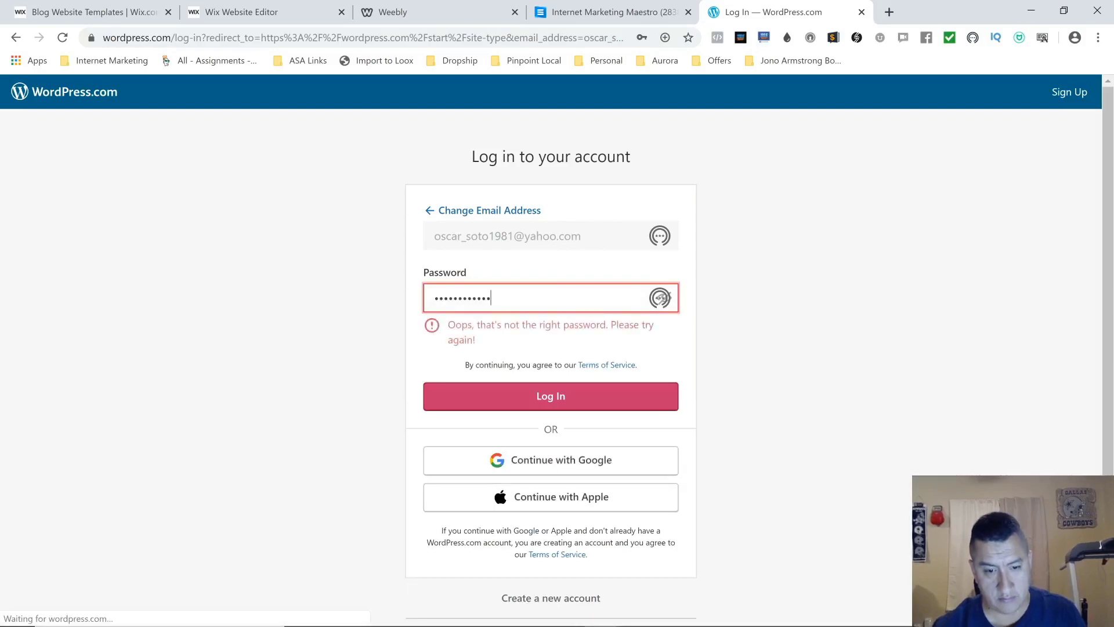
{"action": "left_click_drag", "start_coordinate": [491, 298], "coordinate": [404, 300]}
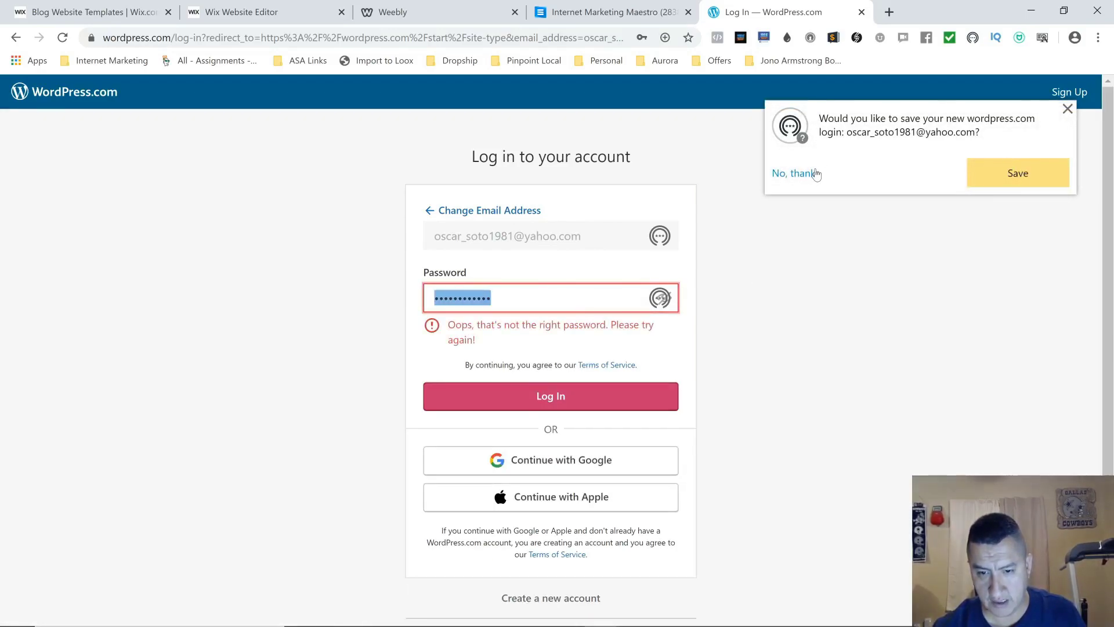
Fill in the saved account's login details and log in to WordPress.com
{"action": "left_click", "coordinate": [794, 173]}
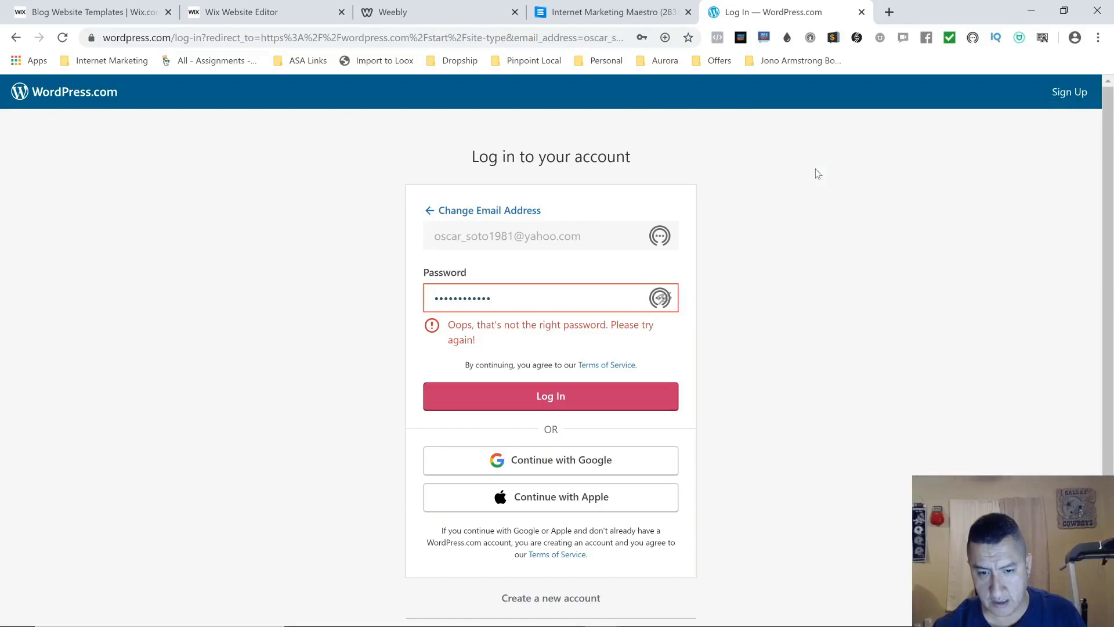
{"action": "left_click", "coordinate": [659, 237]}
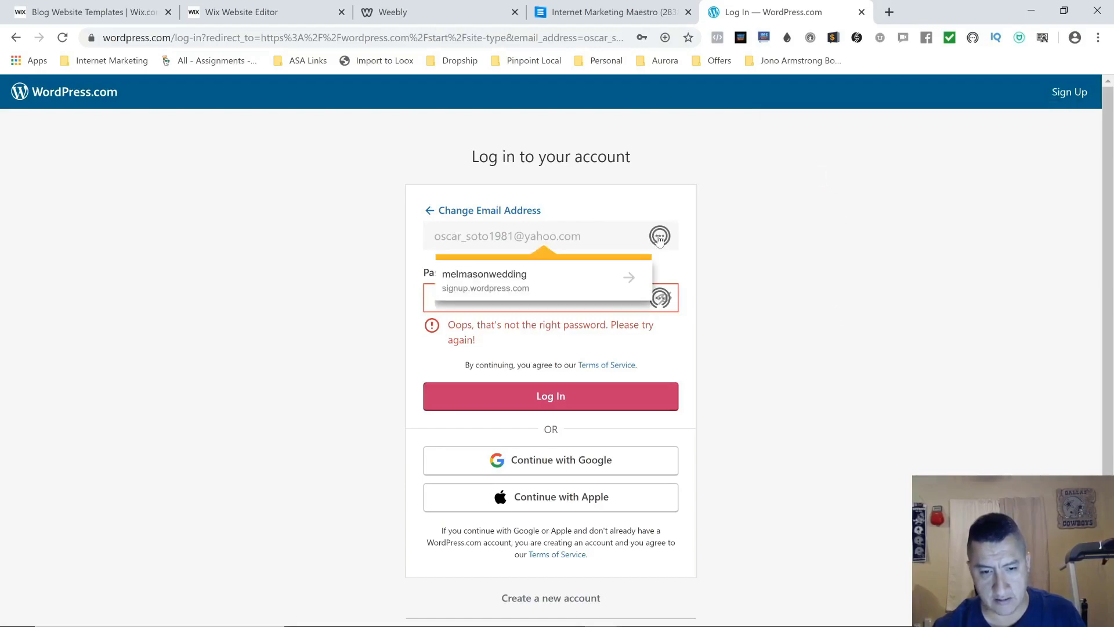
{"action": "left_click", "coordinate": [568, 282]}
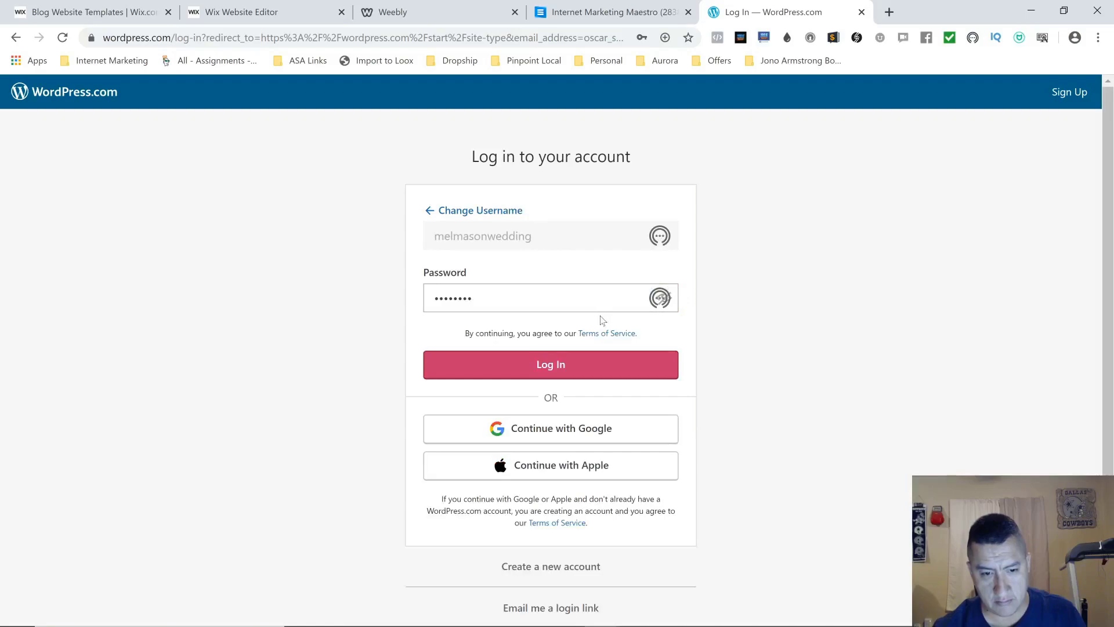
{"action": "left_click", "coordinate": [654, 242]}
{"action": "left_click", "coordinate": [587, 271]}
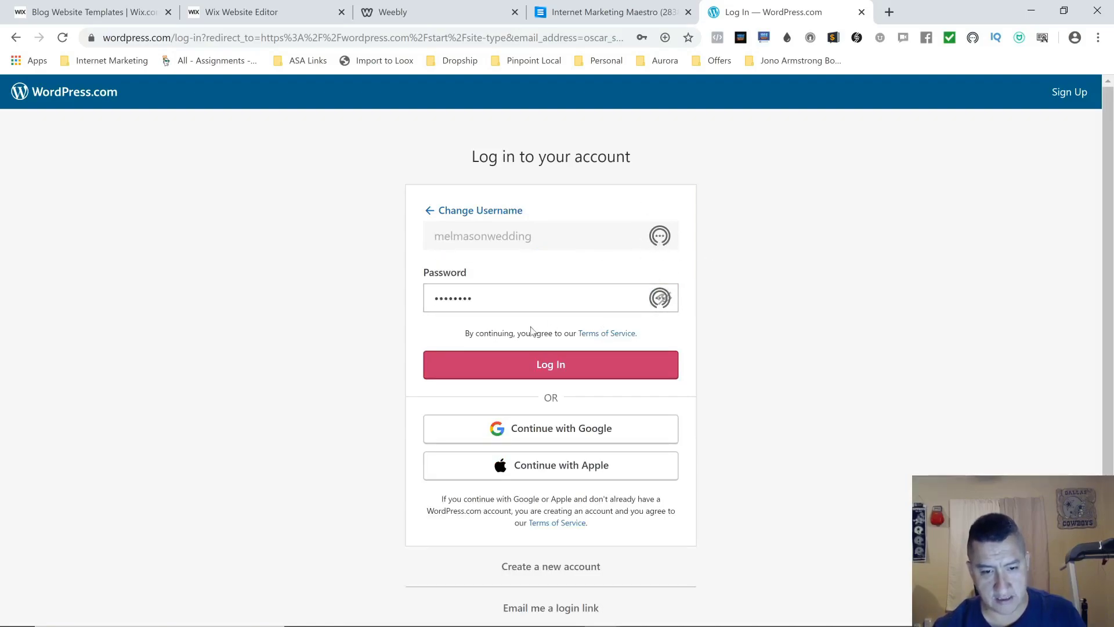
{"action": "left_click", "coordinate": [517, 367]}
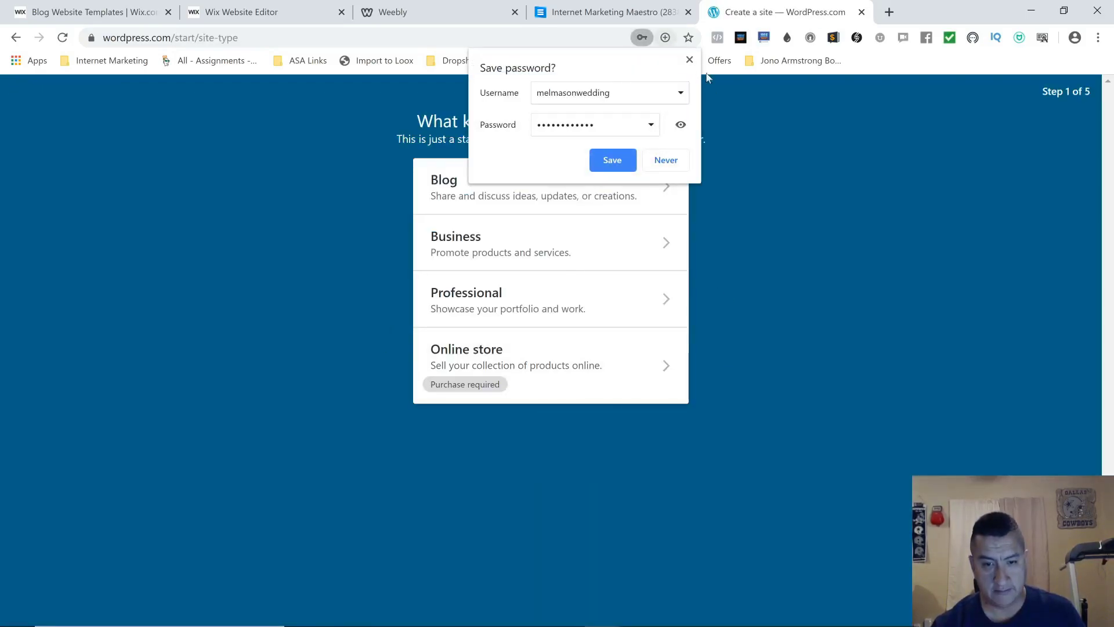
Dismiss the save-password prompt and choose Blog as the kind of site
{"action": "left_click", "coordinate": [689, 60]}
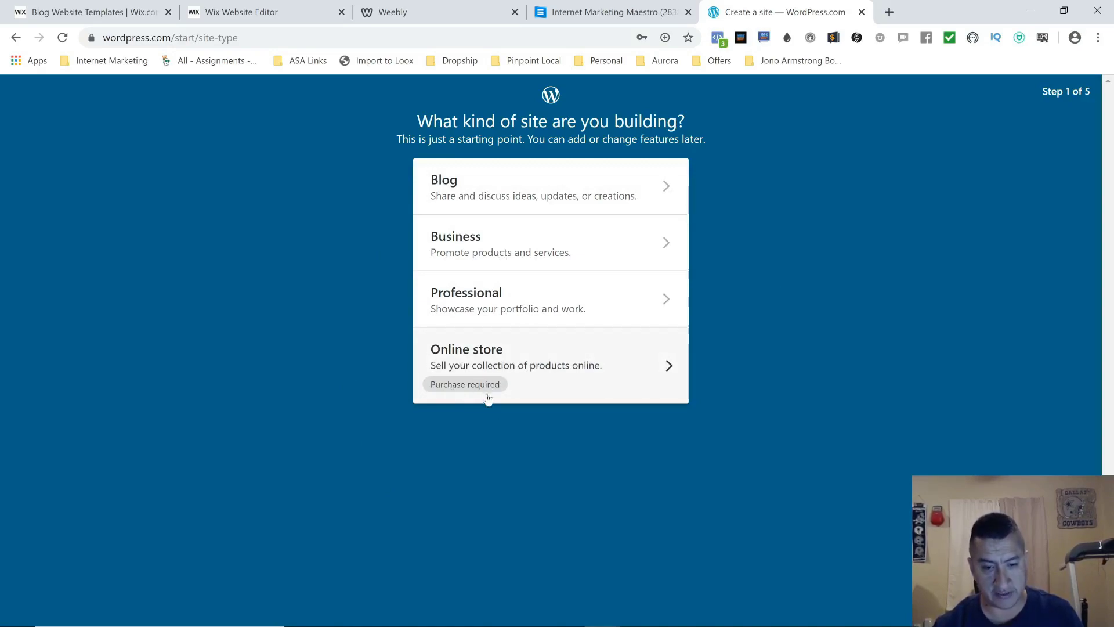
{"action": "left_click", "coordinate": [613, 184]}
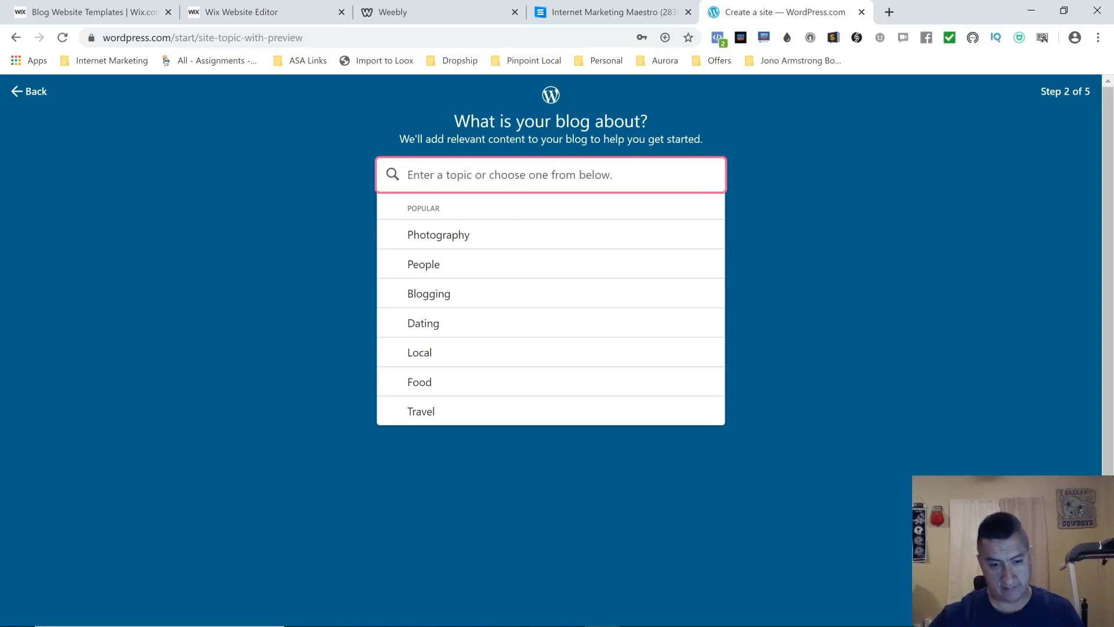
Pick Blogging as the blog's topic and continue
{"action": "left_click", "coordinate": [428, 295]}
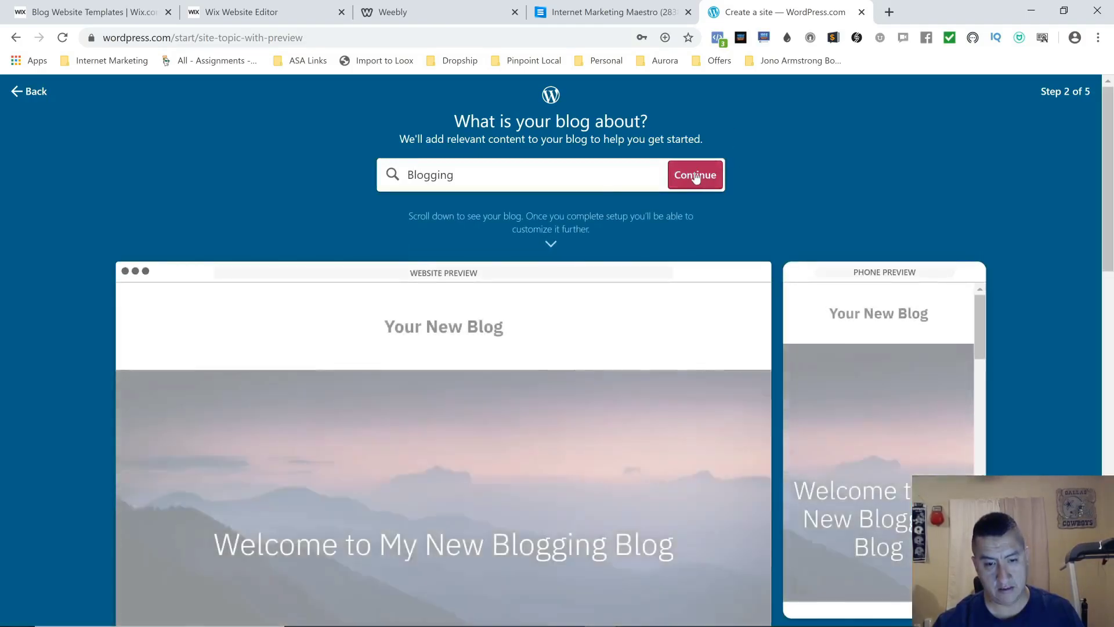
{"action": "scroll", "coordinate": [1010, 305], "scroll_direction": "down", "scroll_amount": 5}
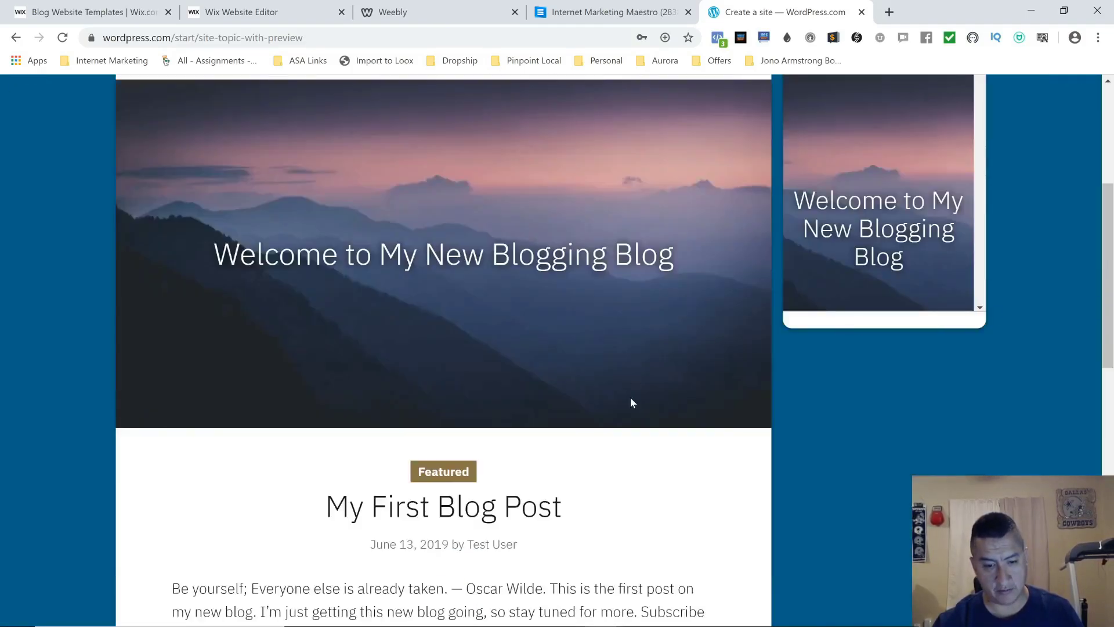
{"action": "scroll", "coordinate": [630, 398], "scroll_direction": "down", "scroll_amount": 3}
{"action": "scroll", "coordinate": [715, 400], "scroll_direction": "up", "scroll_amount": 10}
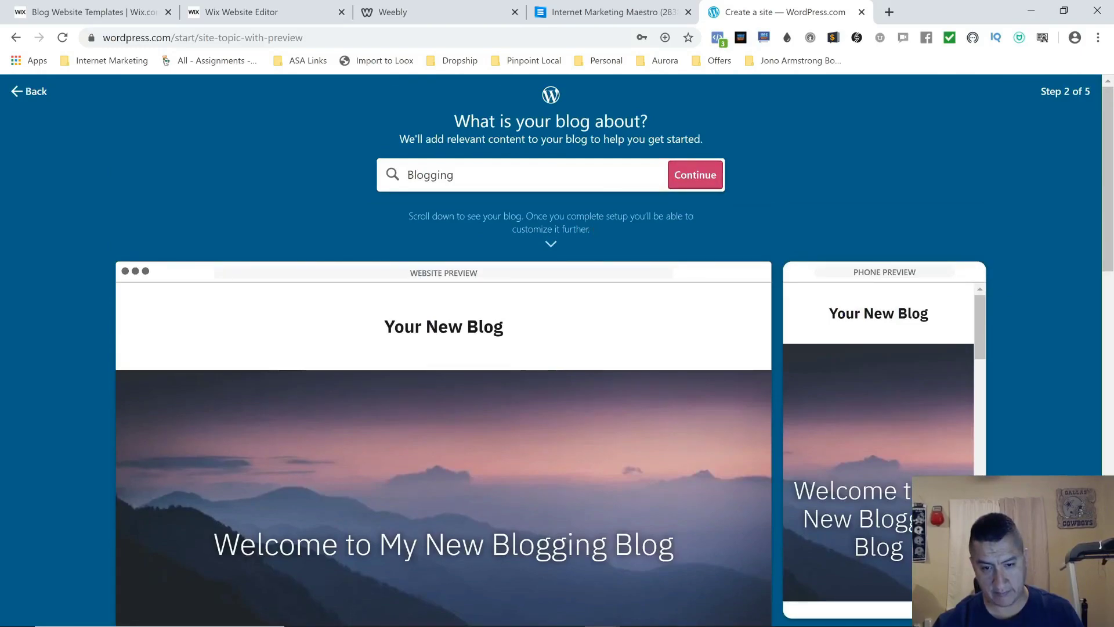
{"action": "scroll", "coordinate": [703, 243], "scroll_direction": "down", "scroll_amount": 3}
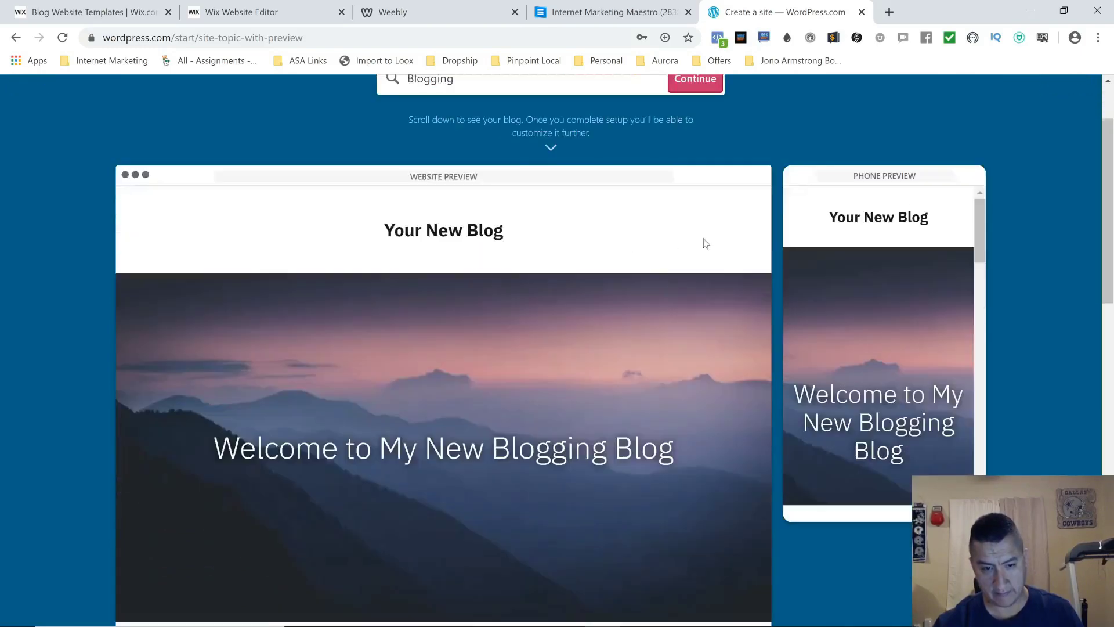
{"action": "scroll", "coordinate": [1109, 207], "scroll_direction": "down", "scroll_amount": 10}
{"action": "scroll", "coordinate": [1045, 174], "scroll_direction": "up", "scroll_amount": 15}
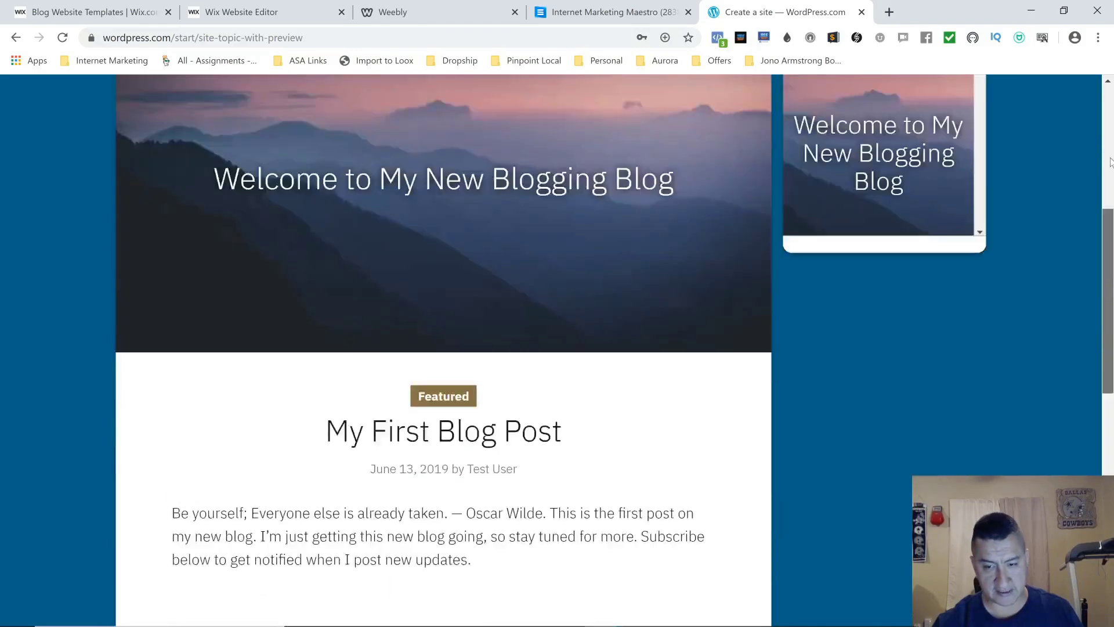
{"action": "left_click", "coordinate": [709, 174]}
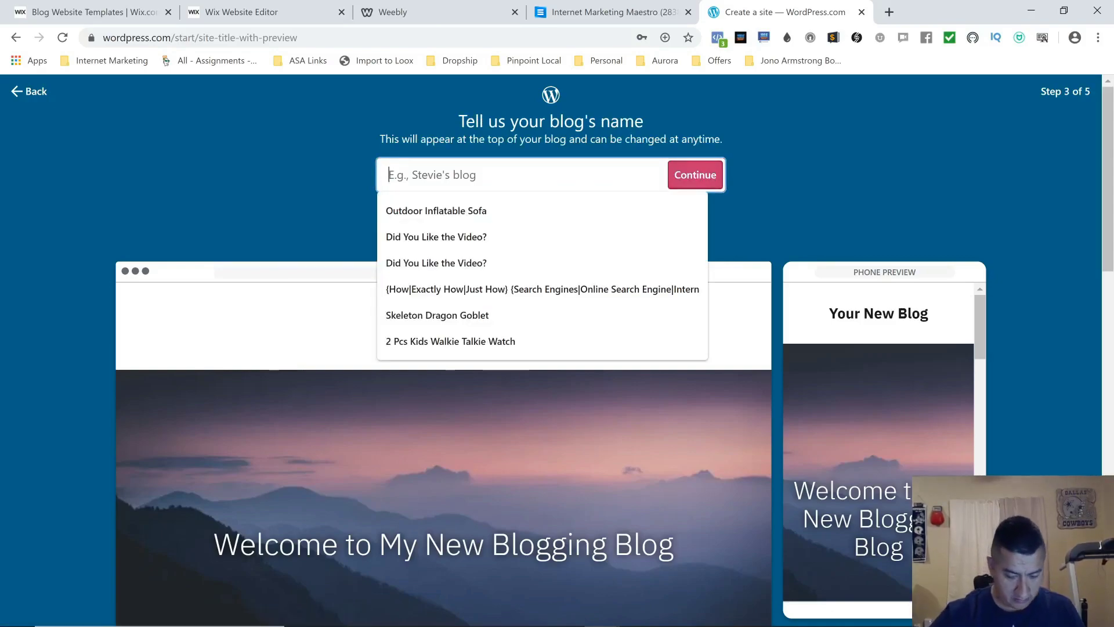
Enter 'Internet Marketing Maestro' as the blog name, fixing typos, and continue
{"action": "type", "text": "Interner"}
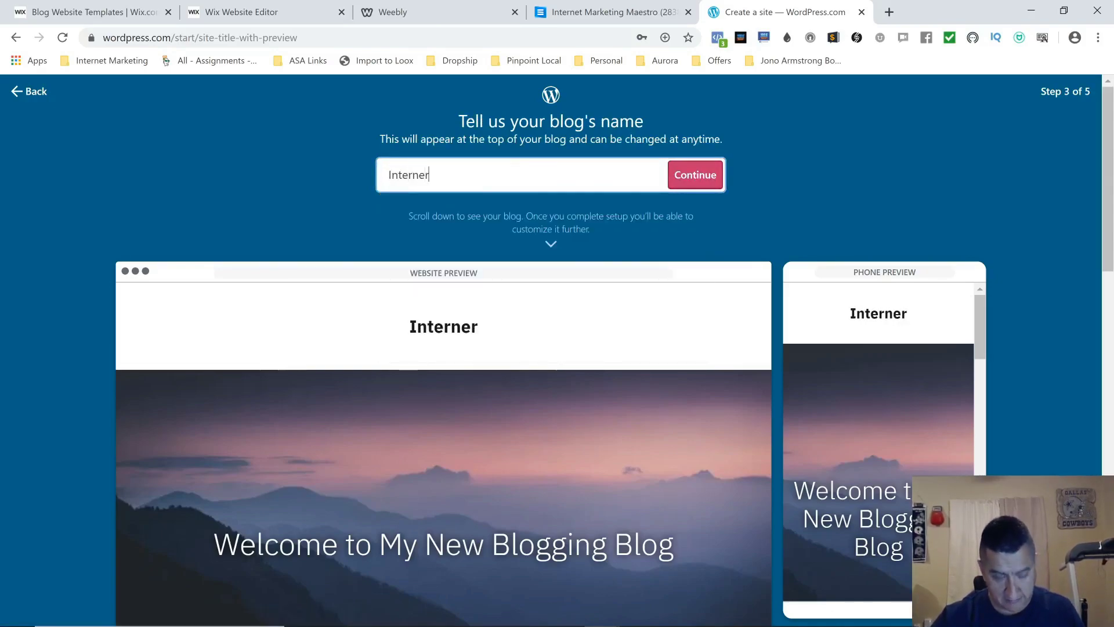
{"action": "key", "text": "BackSpace"}
{"action": "type", "text": "t M"}
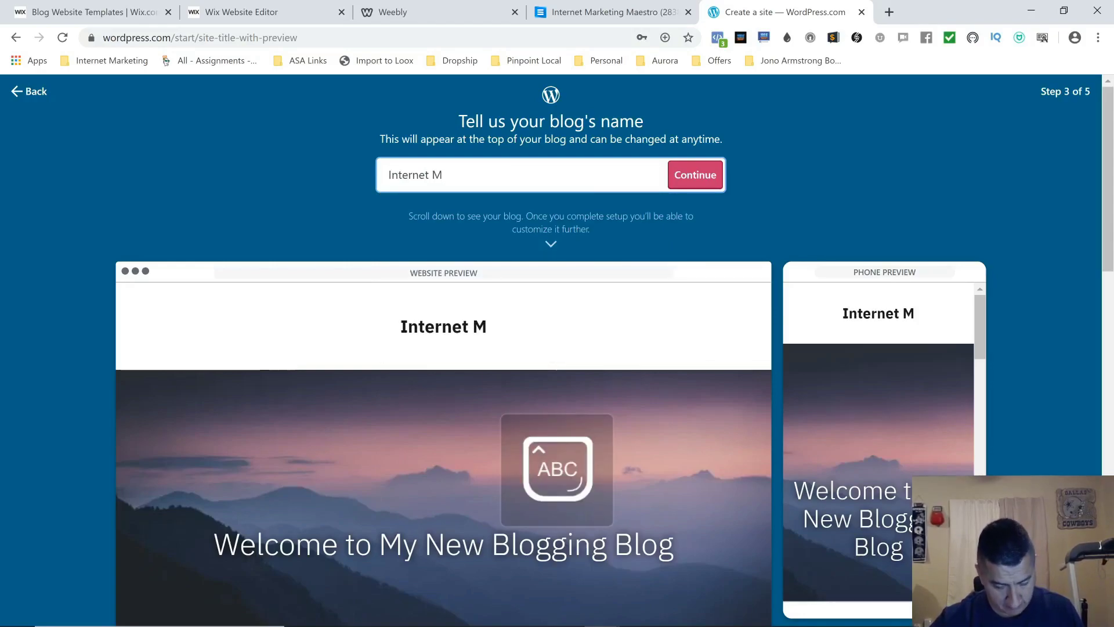
{"action": "key", "text": "BackSpace"}
{"action": "key", "text": "Caps_Lock"}
{"action": "type", "text": "arketing"}
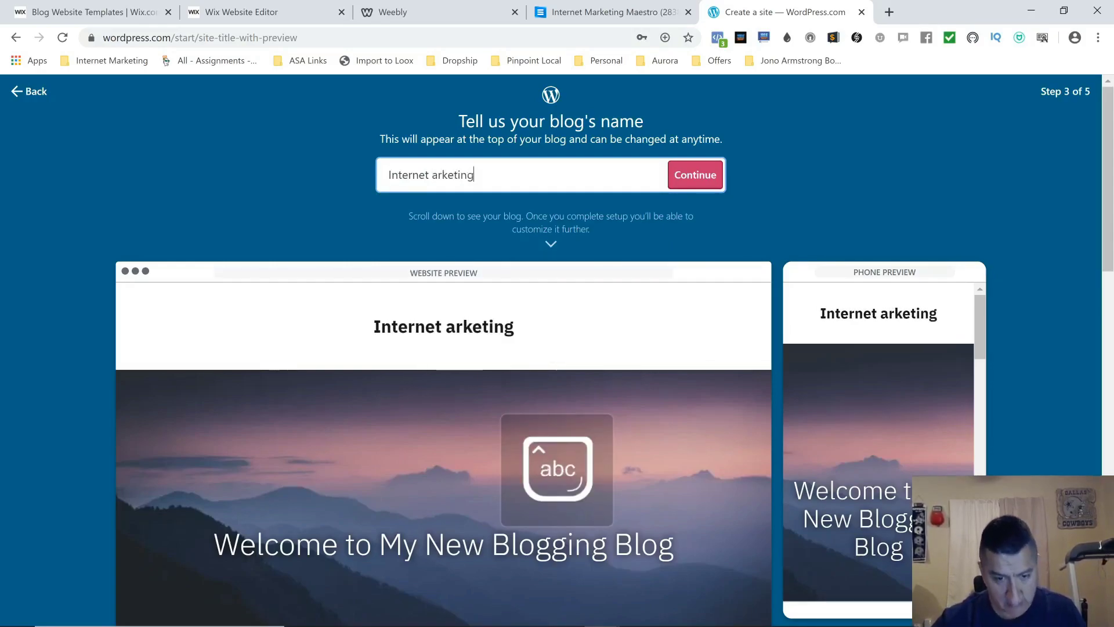
{"action": "type", "text": " M"}
{"action": "key", "text": "BackSpace"}
{"action": "key", "text": "BackSpace"}
{"action": "key", "text": "BackSpace"}
{"action": "key", "text": "BackSpace"}
{"action": "key", "text": "BackSpace"}
{"action": "key", "text": "BackSpace"}
{"action": "key", "text": "BackSpace"}
{"action": "key", "text": "BackSpace"}
{"action": "key", "text": "BackSpace"}
{"action": "key", "text": "BackSpace"}
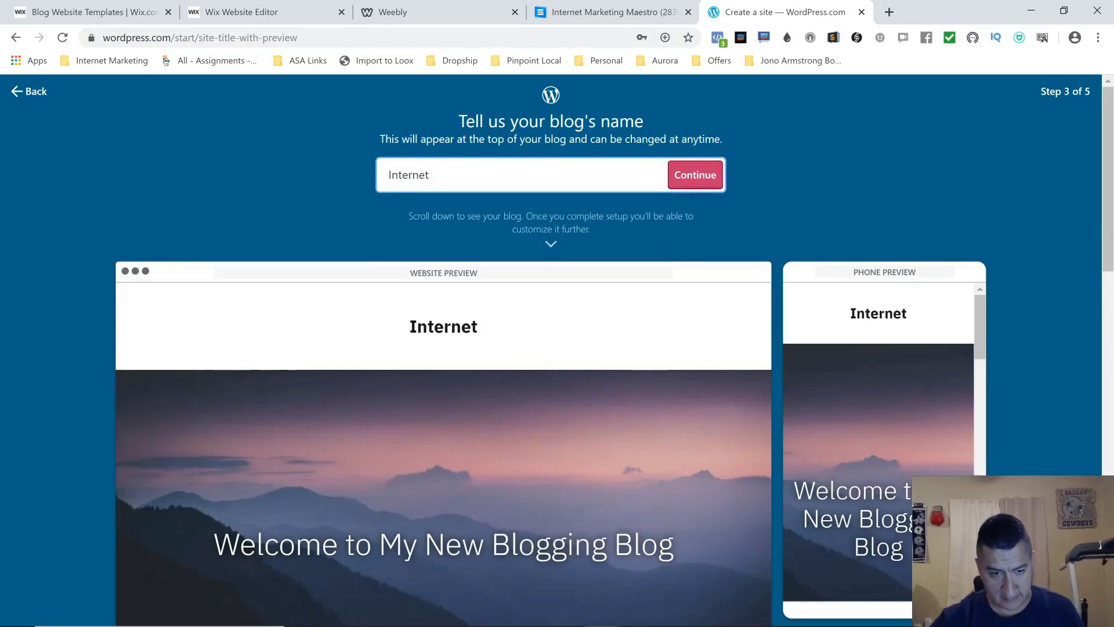
{"action": "type", "text": "Market"}
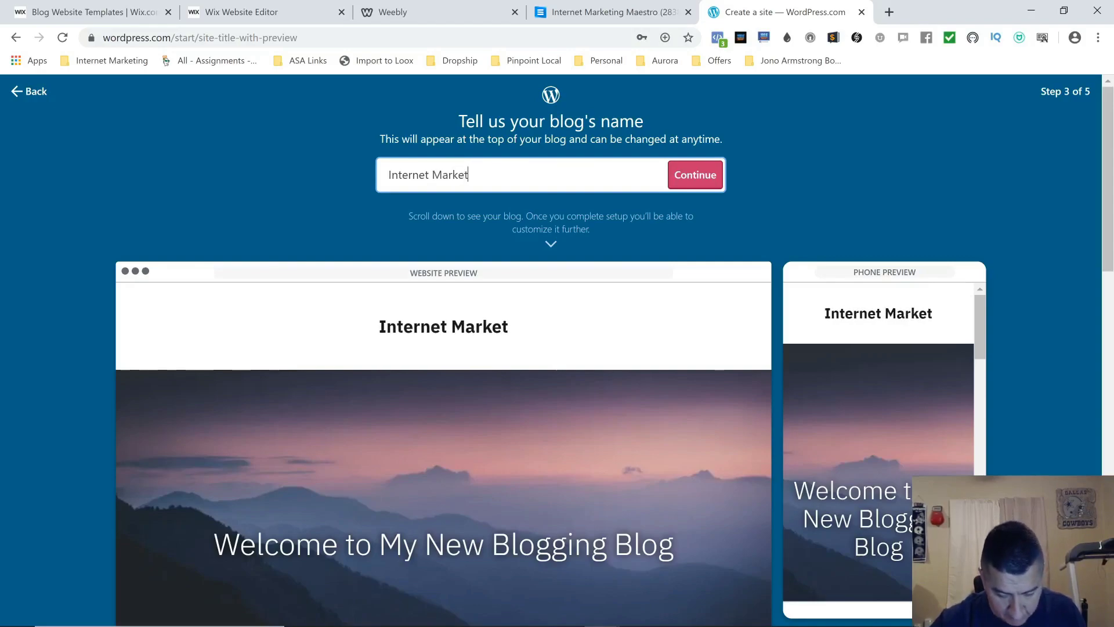
{"action": "type", "text": "ing M"}
{"action": "key", "text": "Caps_Lock"}
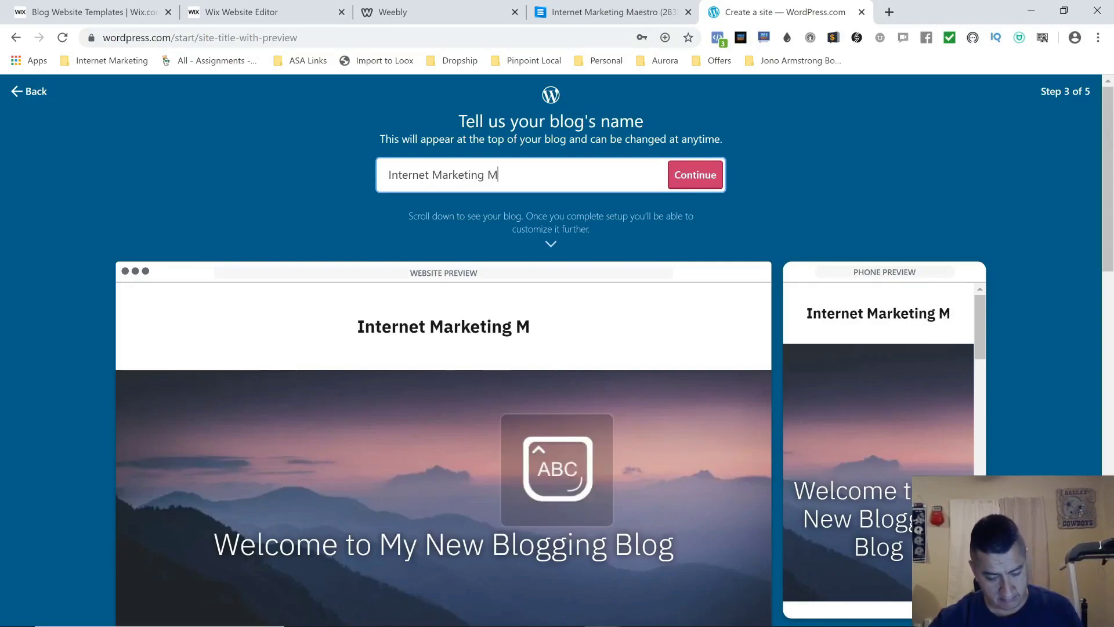
{"action": "key", "text": "Caps_Lock"}
{"action": "type", "text": "aestro"}
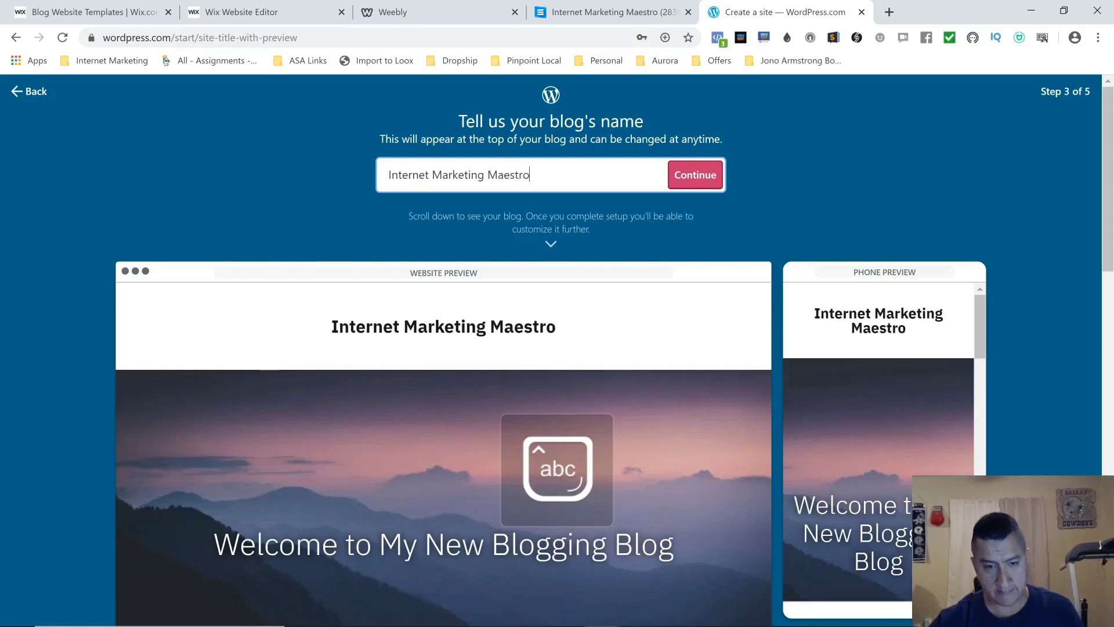
{"action": "left_click", "coordinate": [707, 177]}
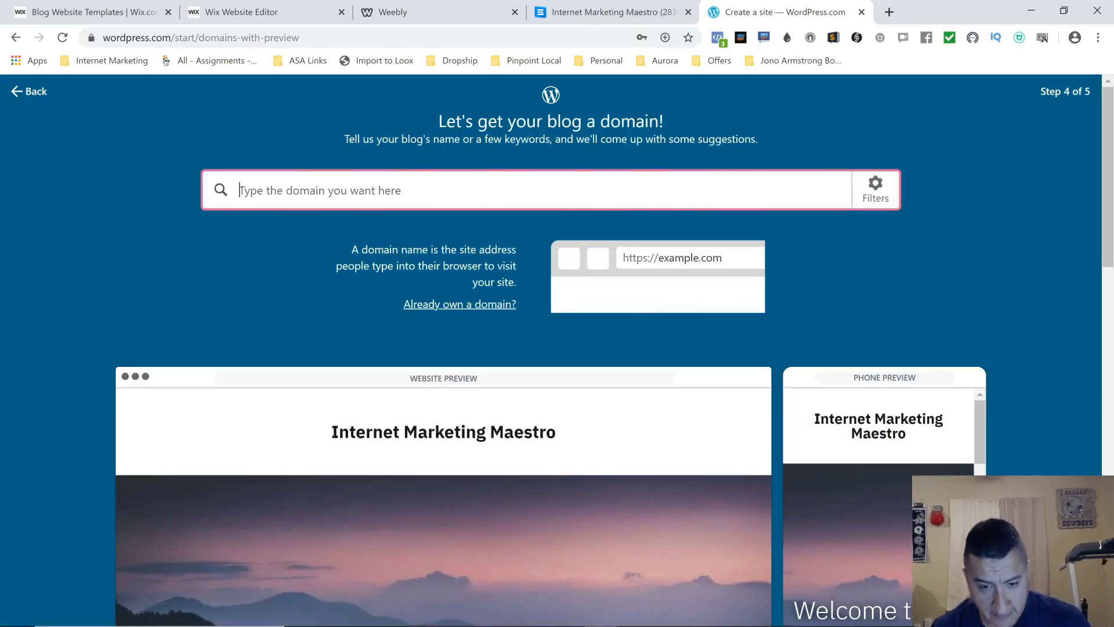
{"action": "key", "text": "Down"}
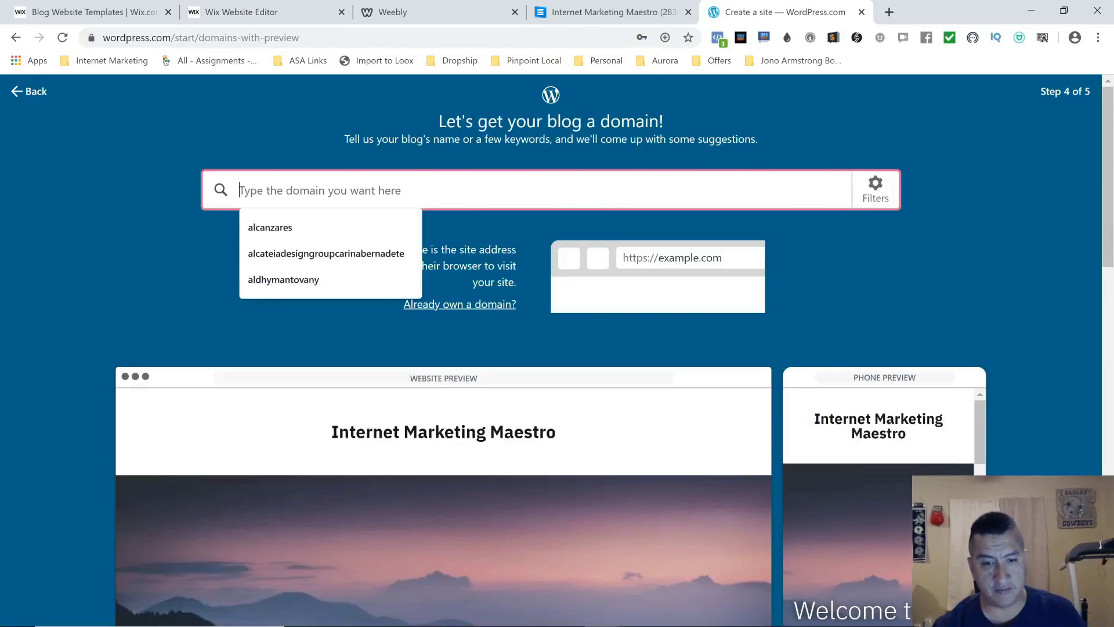
{"action": "left_click", "coordinate": [840, 267]}
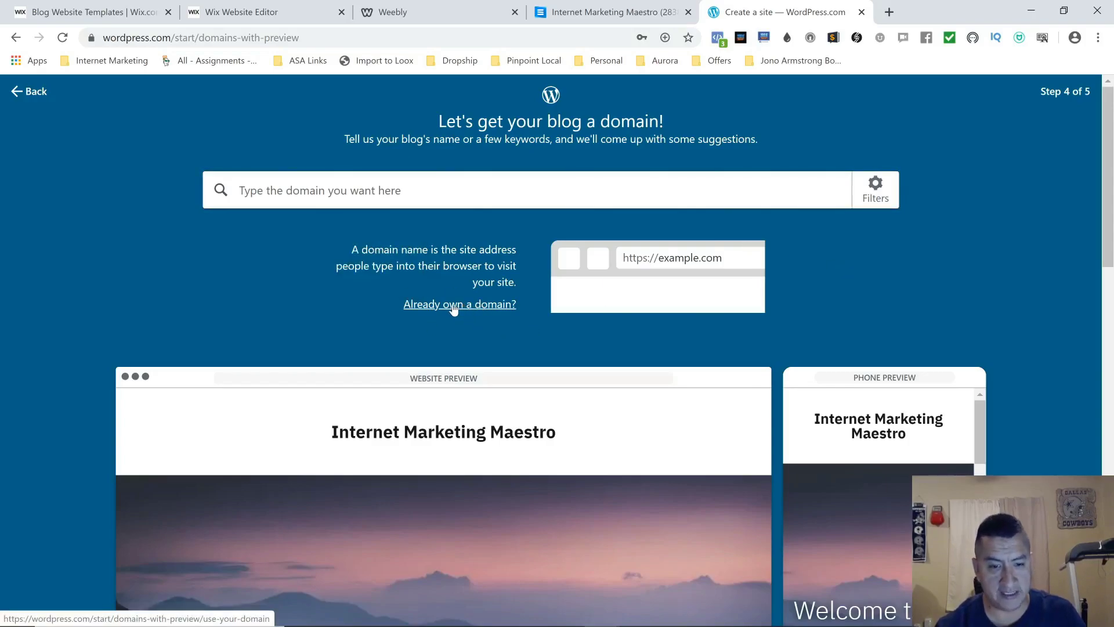
{"action": "left_click", "coordinate": [465, 191]}
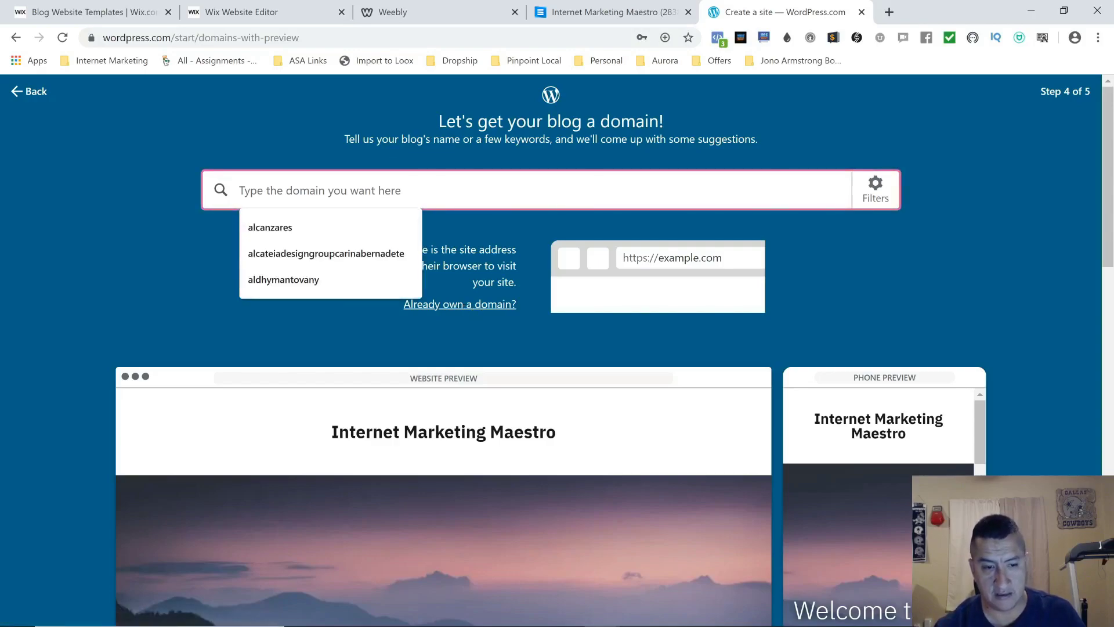
{"action": "left_click", "coordinate": [862, 290]}
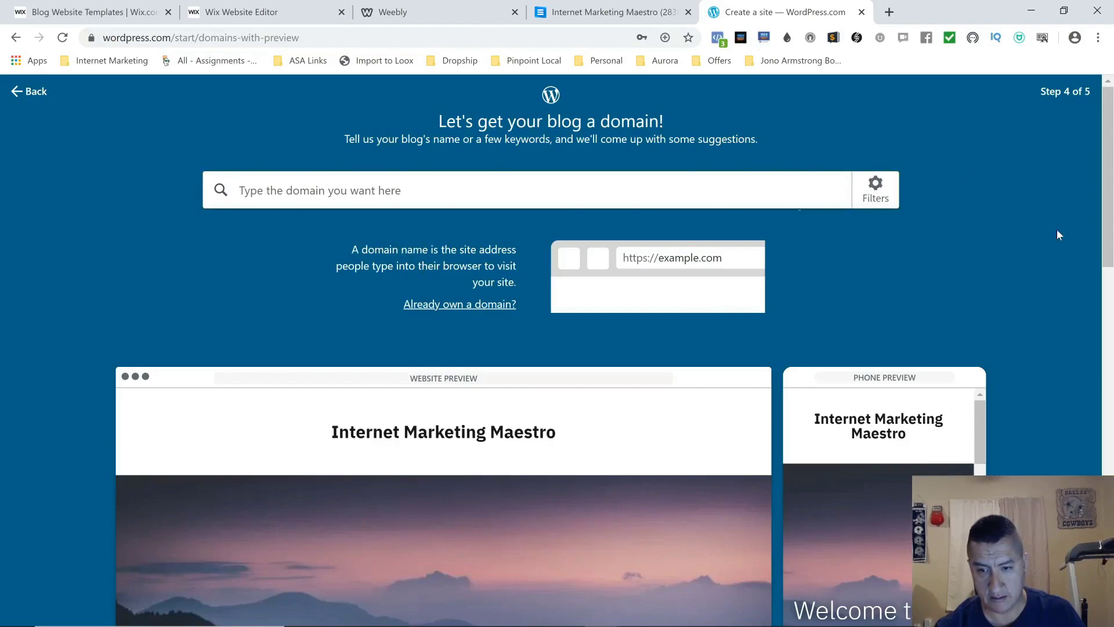
{"action": "scroll", "coordinate": [1030, 234], "scroll_direction": "down", "scroll_amount": 10}
{"action": "scroll", "coordinate": [1033, 235], "scroll_direction": "down", "scroll_amount": 7}
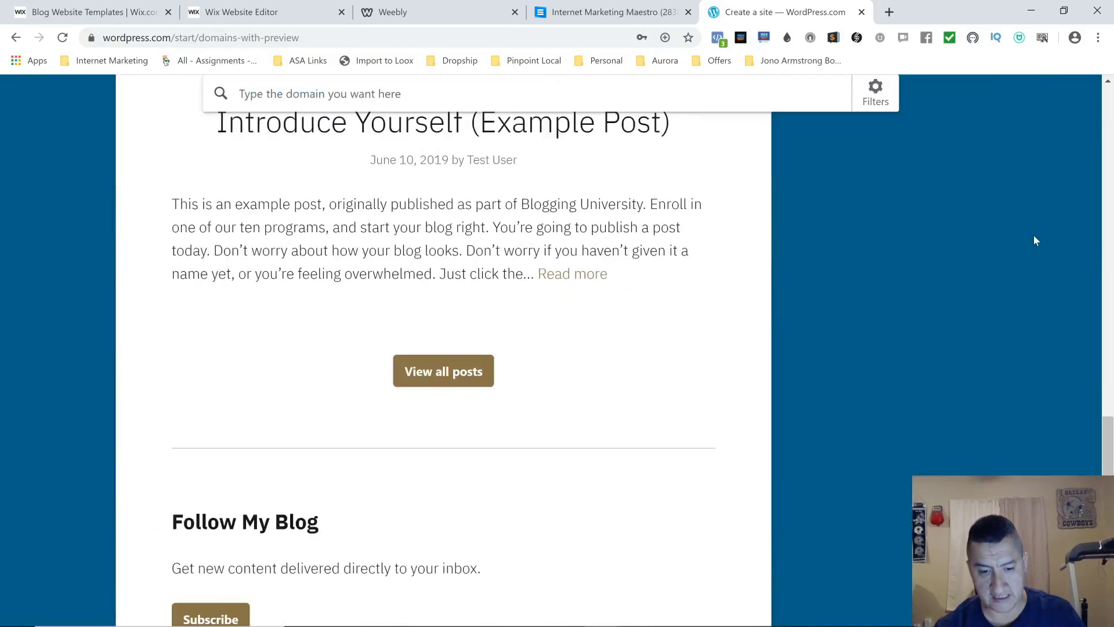
{"action": "scroll", "coordinate": [1033, 235], "scroll_direction": "up", "scroll_amount": 17}
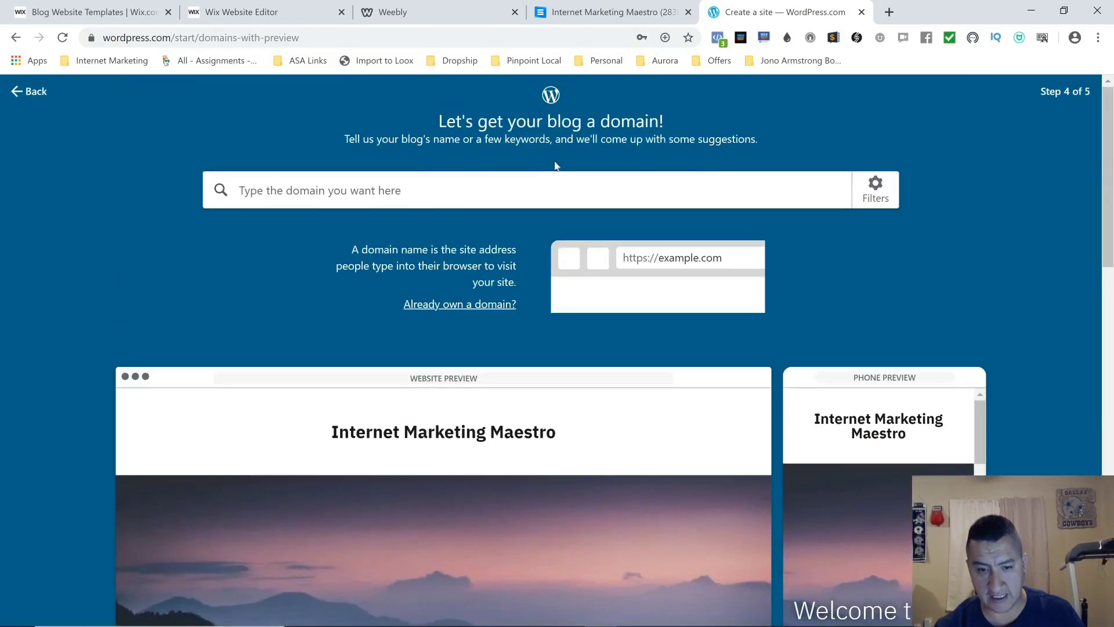
{"action": "left_click_drag", "start_coordinate": [1109, 223], "coordinate": [1079, 81]}
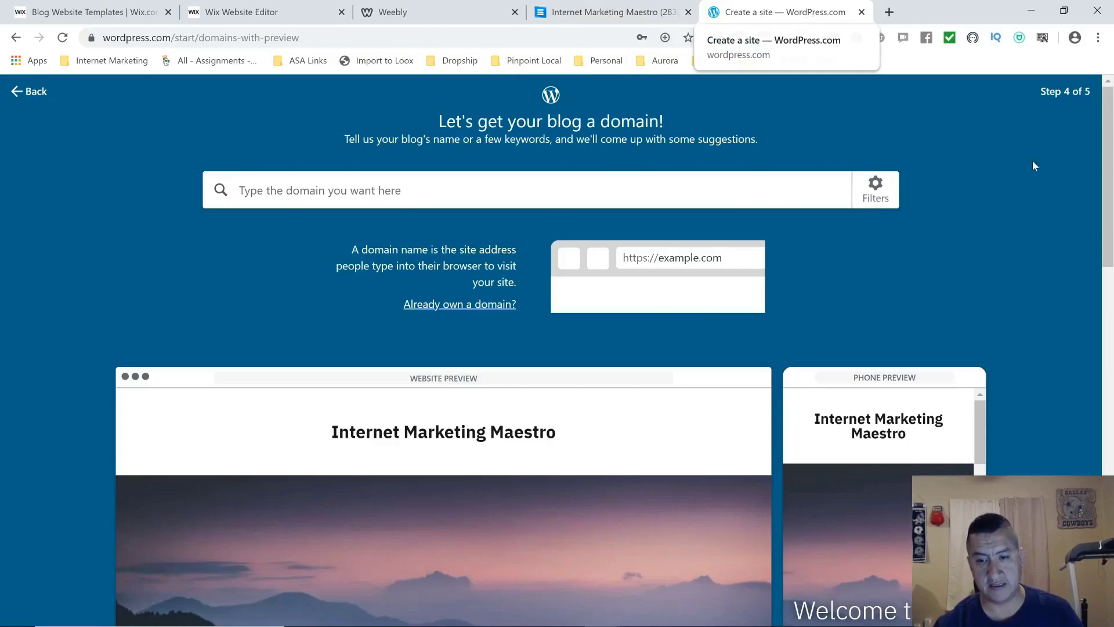
{"action": "scroll", "coordinate": [1111, 163], "scroll_direction": "down", "scroll_amount": 3}
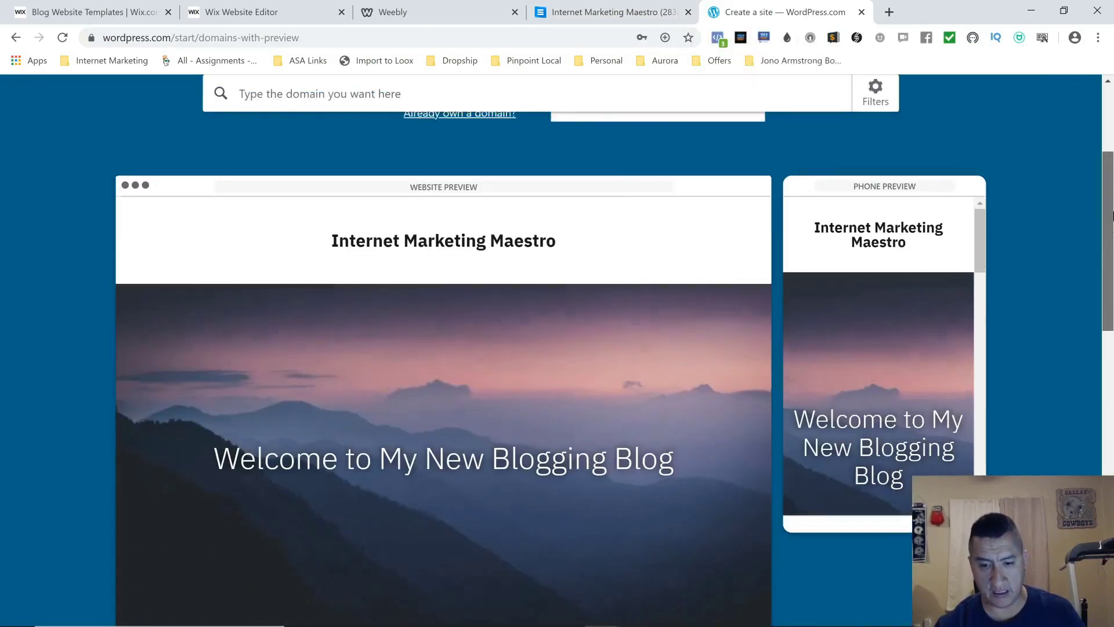
{"action": "scroll", "coordinate": [1111, 107], "scroll_direction": "up", "scroll_amount": 3}
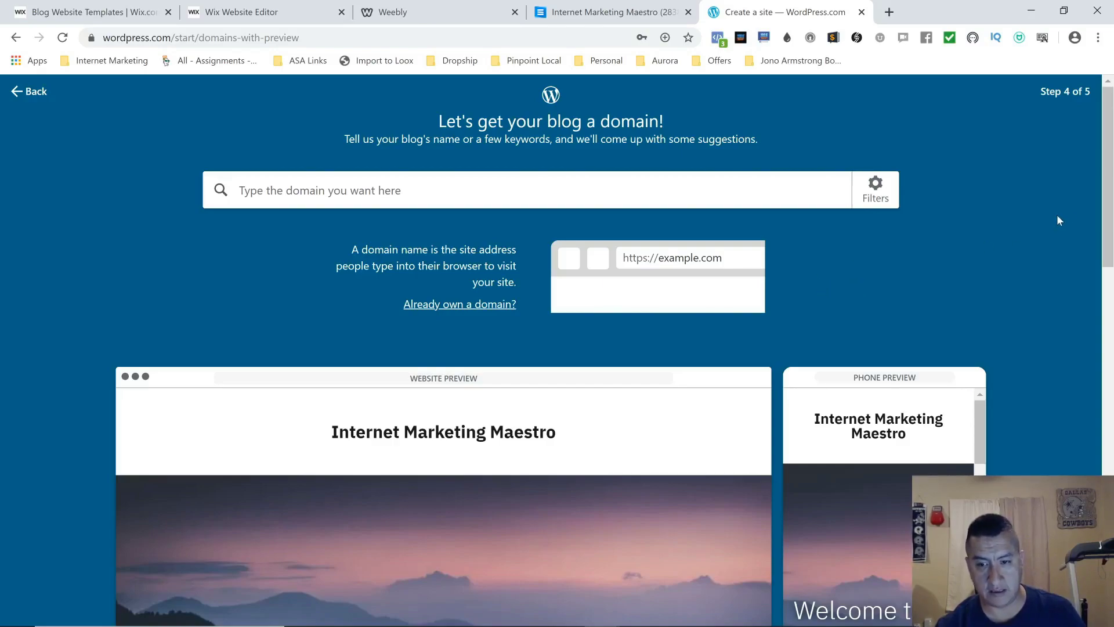
{"action": "scroll", "coordinate": [1044, 227], "scroll_direction": "down", "scroll_amount": 3}
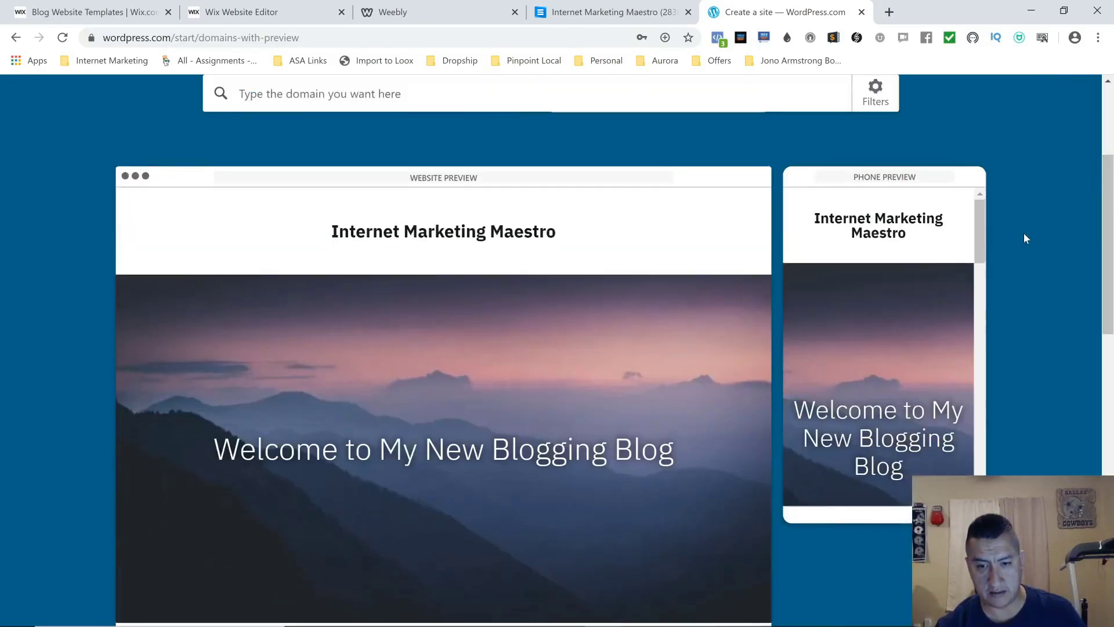
{"action": "scroll", "coordinate": [1025, 238], "scroll_direction": "up", "scroll_amount": 3}
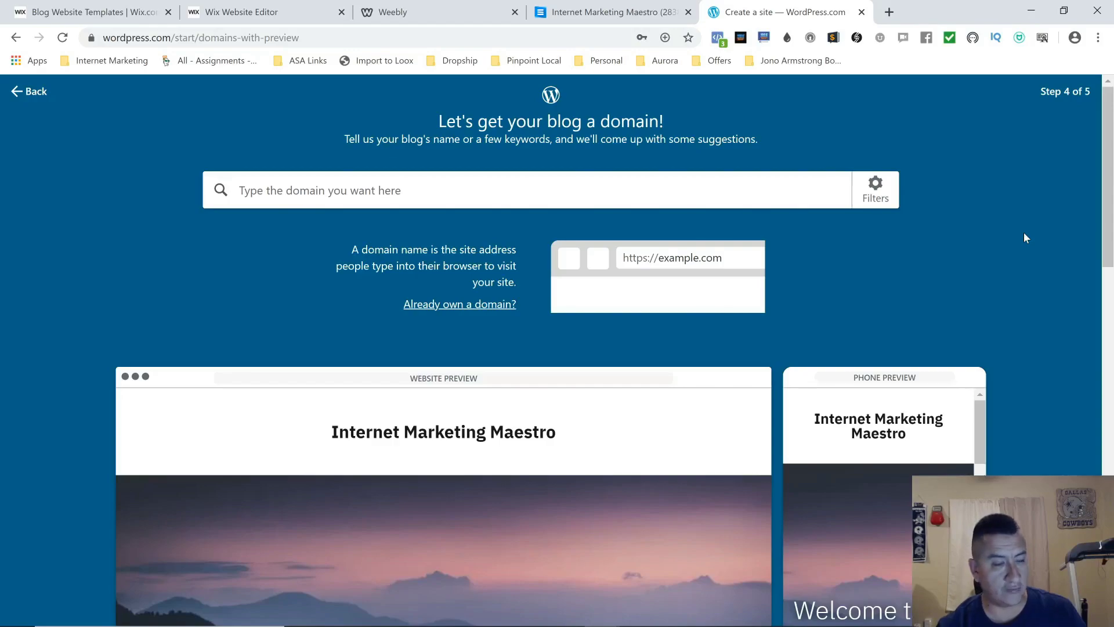